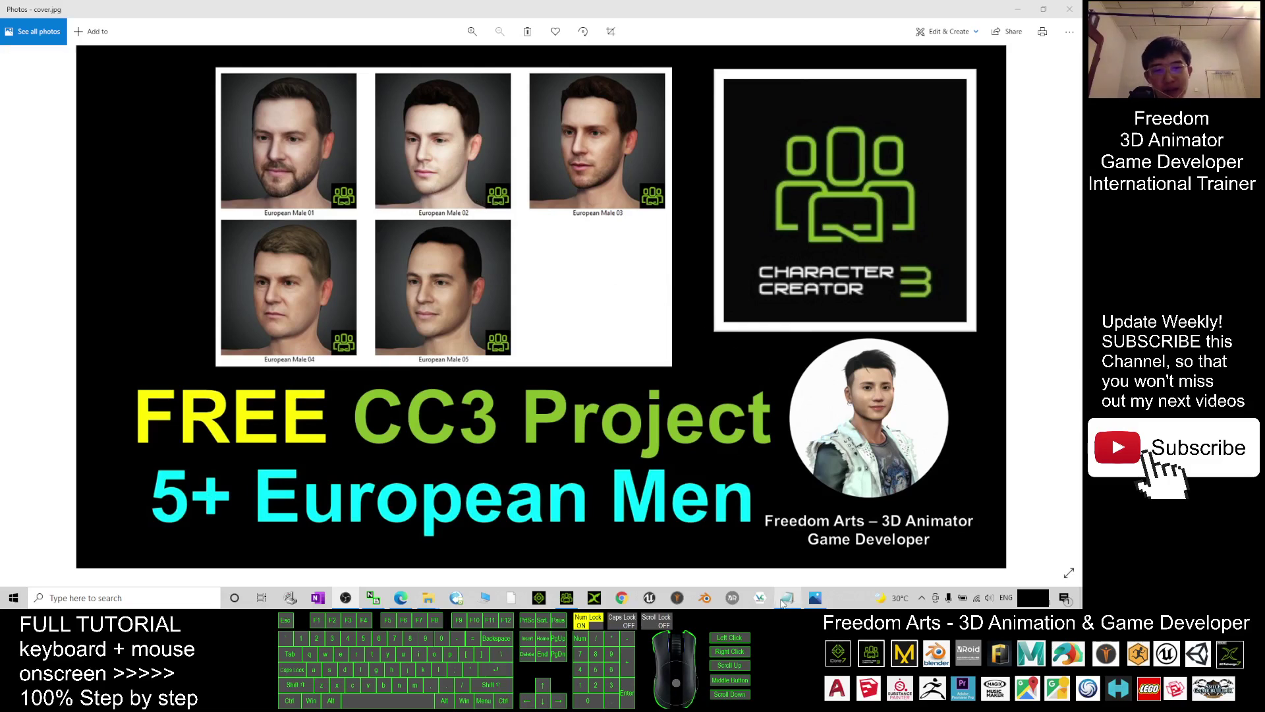
Copy the Reallusion Marketplace link for the European Men Collection Pack 01 from notes.txt
left_click(795, 602)
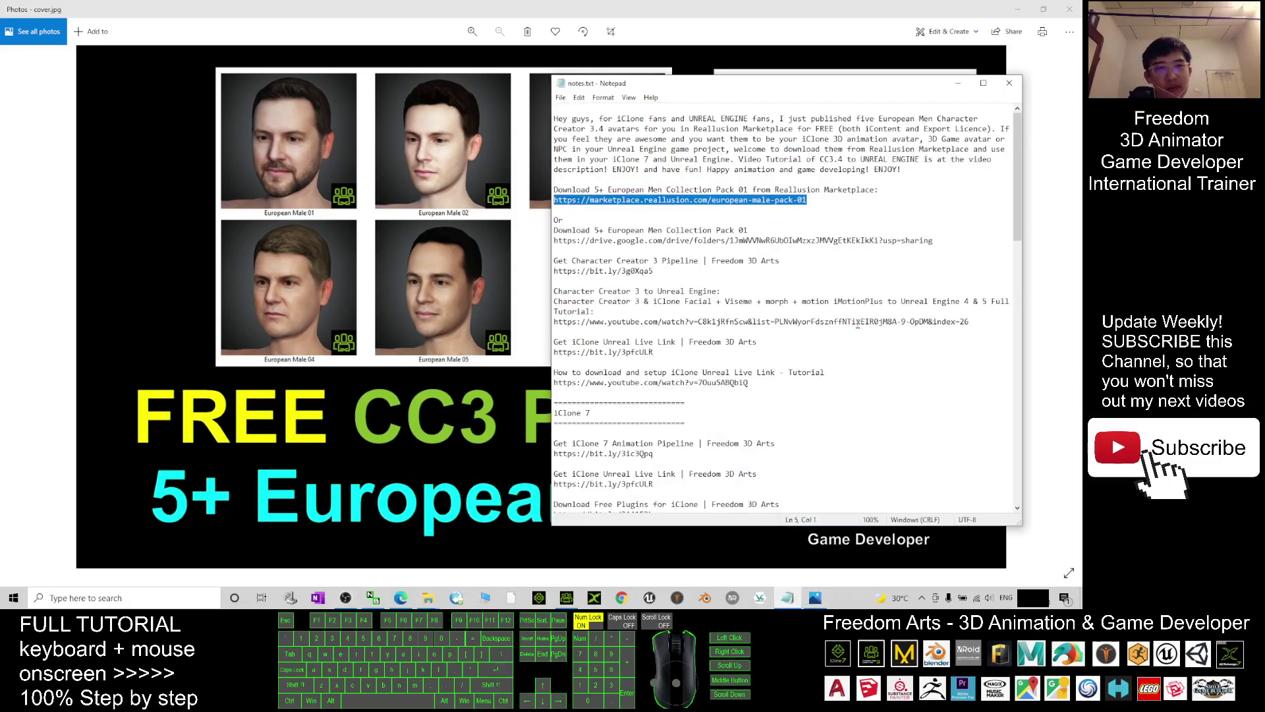
left_click(720, 129)
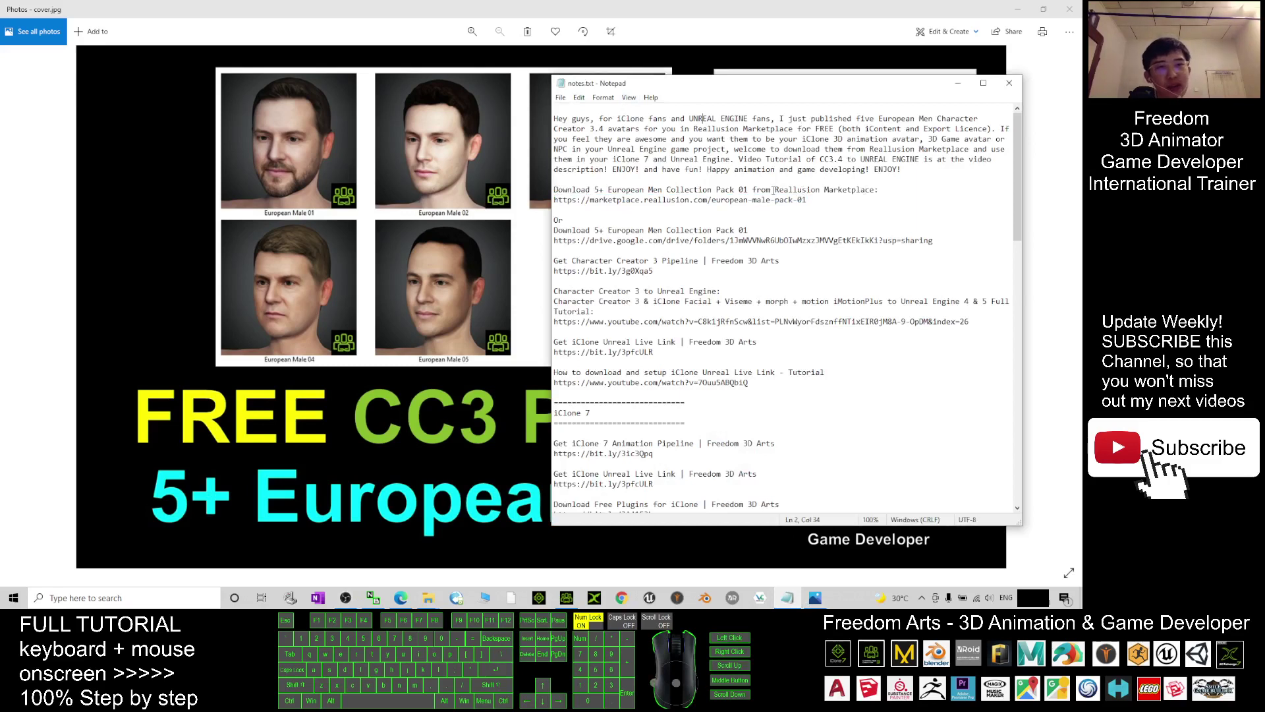
left_click(871, 190)
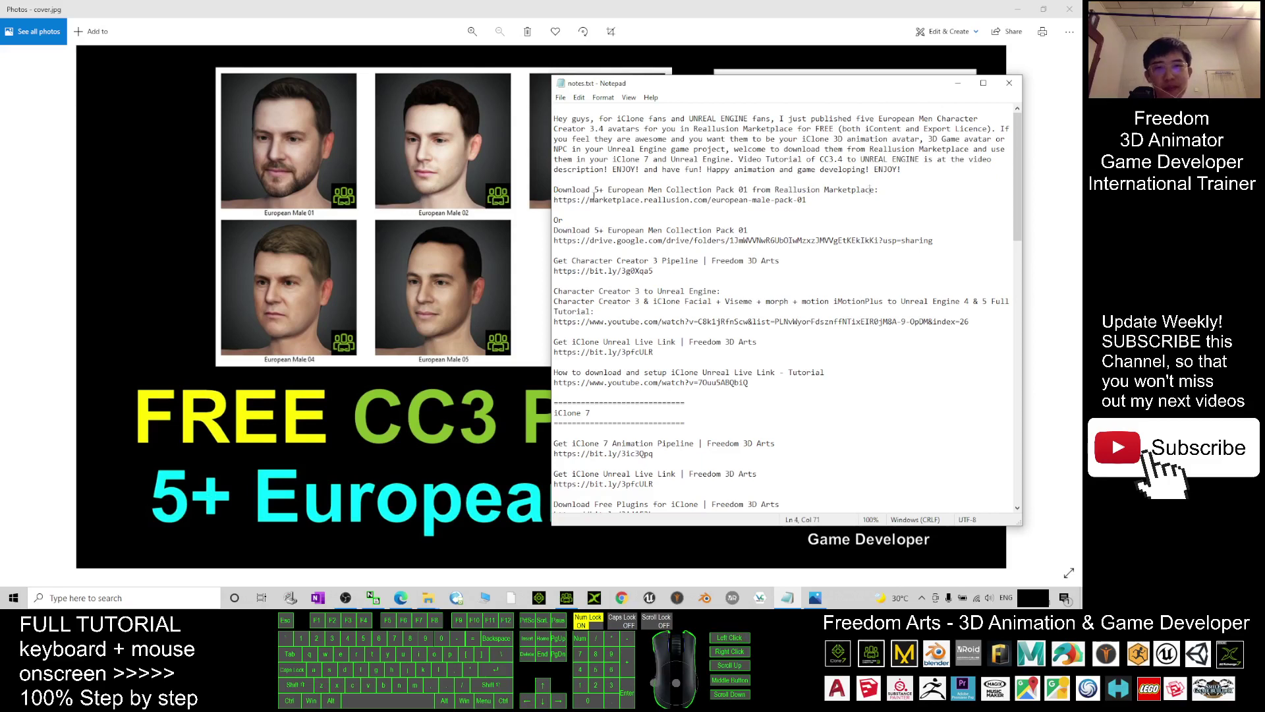
left_click_drag(643, 189, 678, 183)
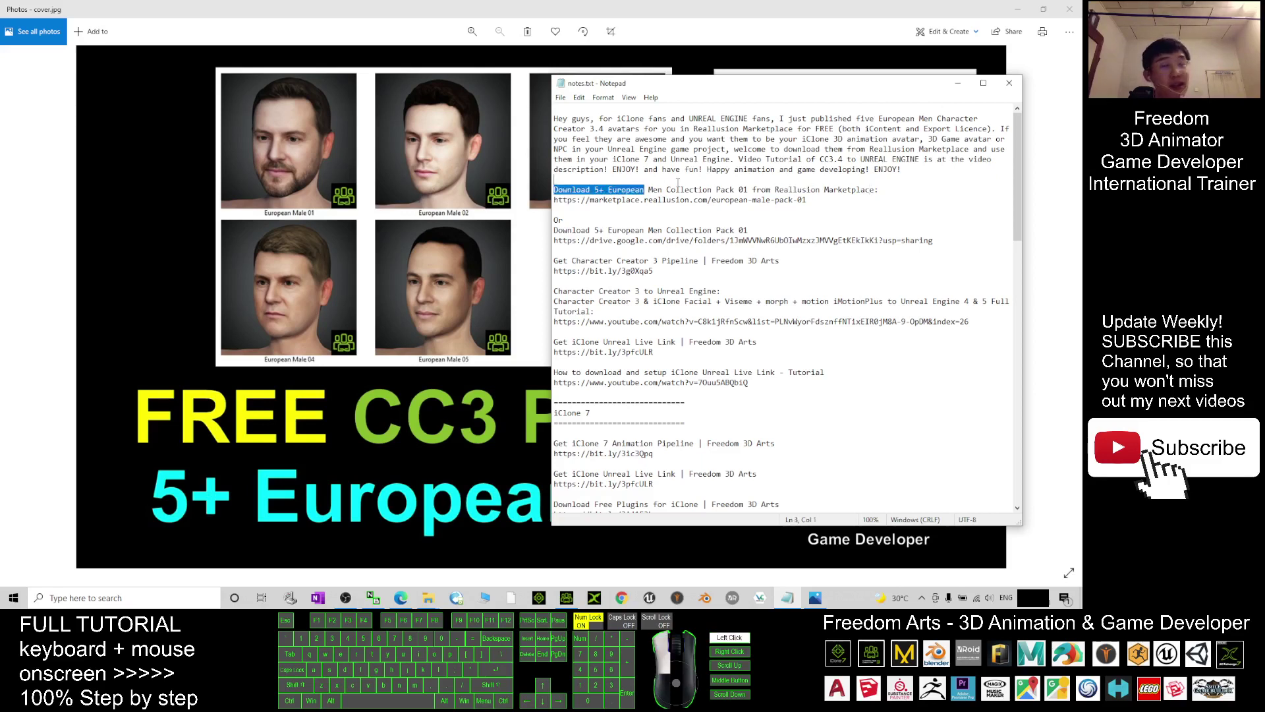
left_click(797, 200)
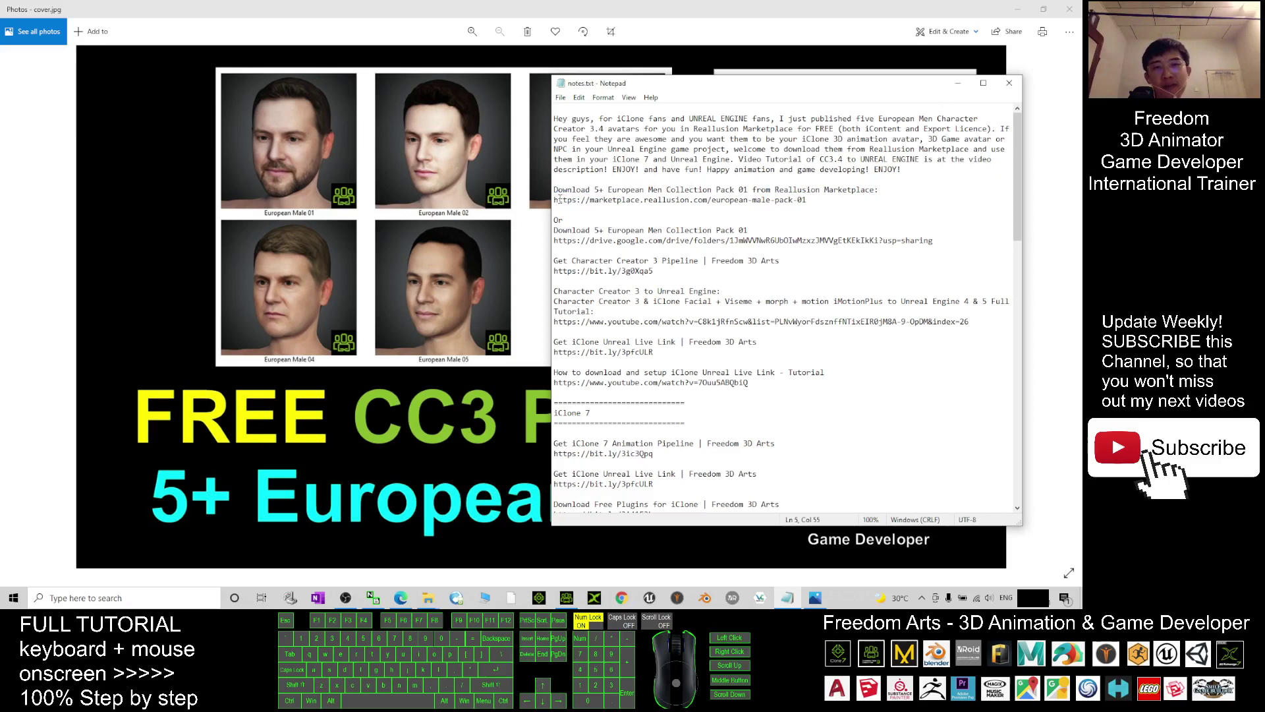
left_click_drag(555, 200, 793, 203)
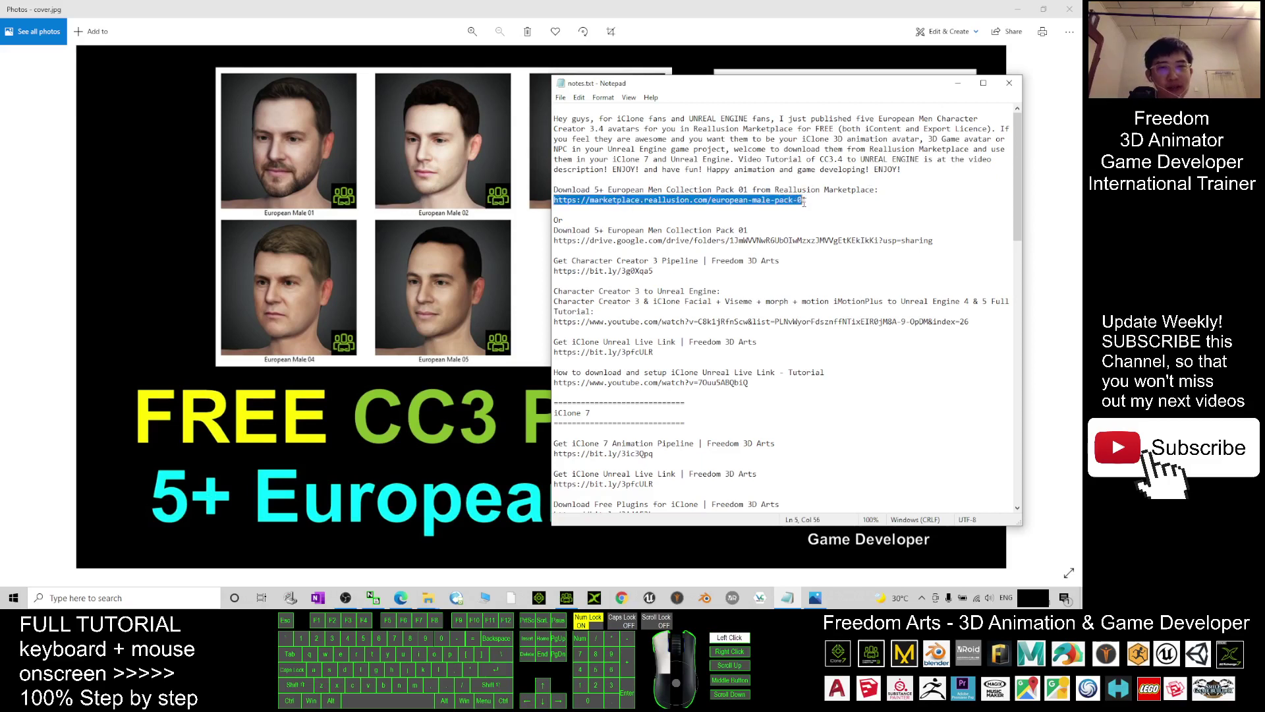
right_click(779, 201)
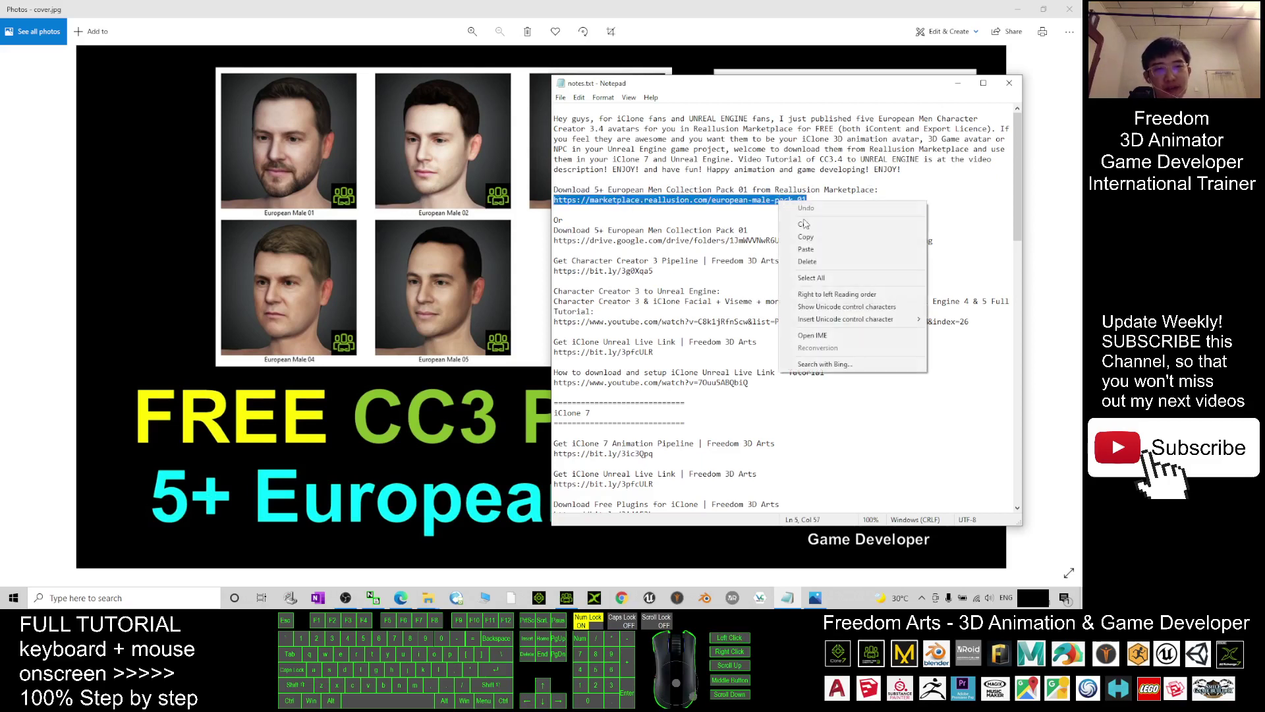
left_click(810, 239)
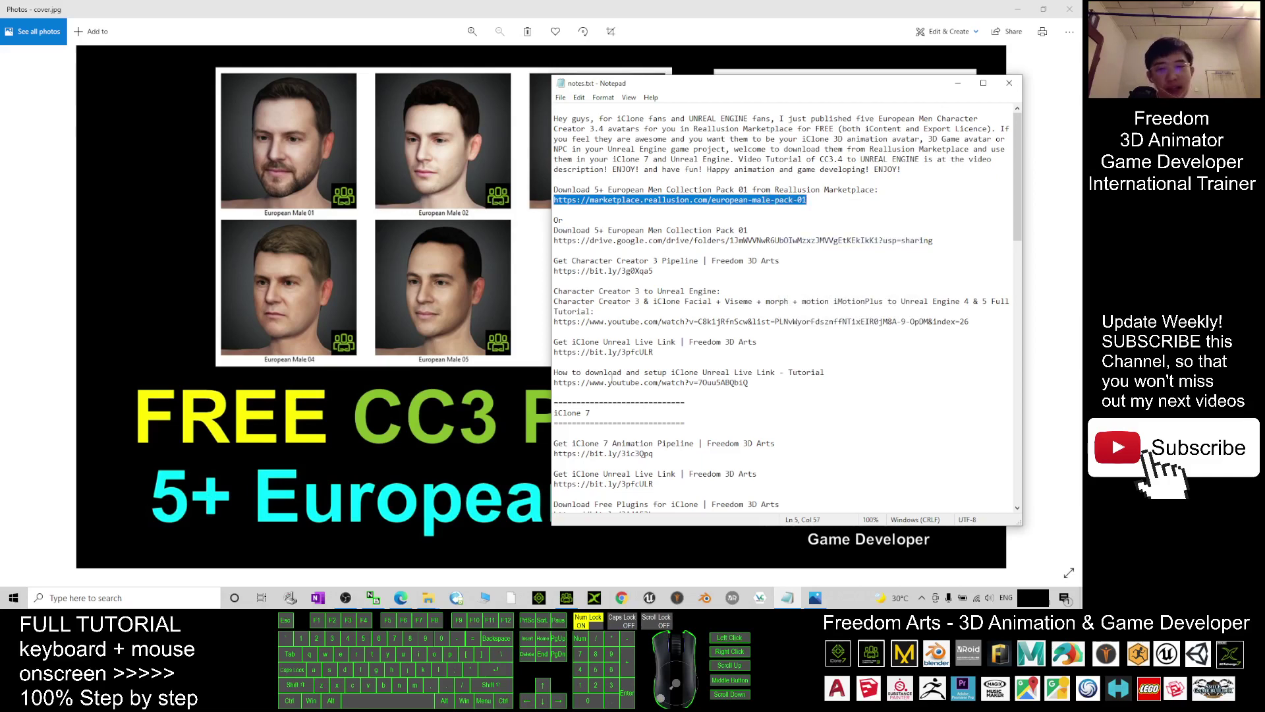
Switch to the browser and look over the European Male Pack 01 page on the Reallusion Marketplace
left_click(401, 598)
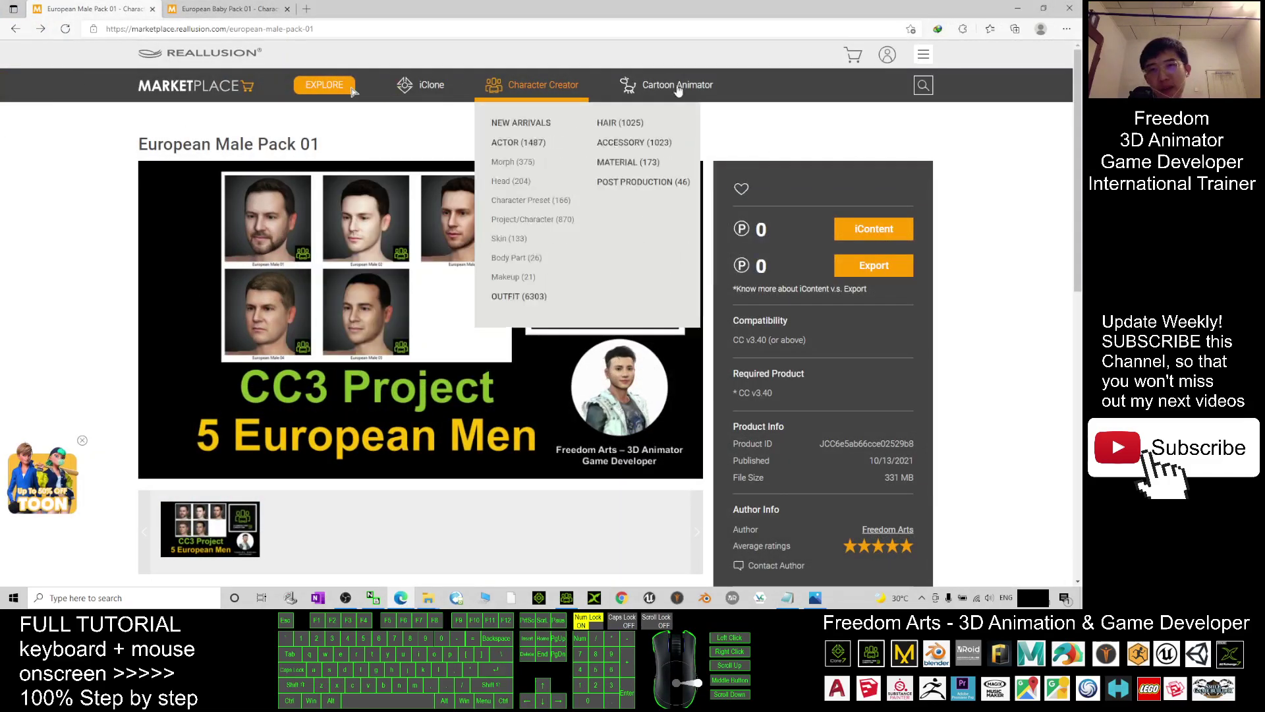
scroll(652, 211, "down", 5)
scroll(652, 211, "up", 5)
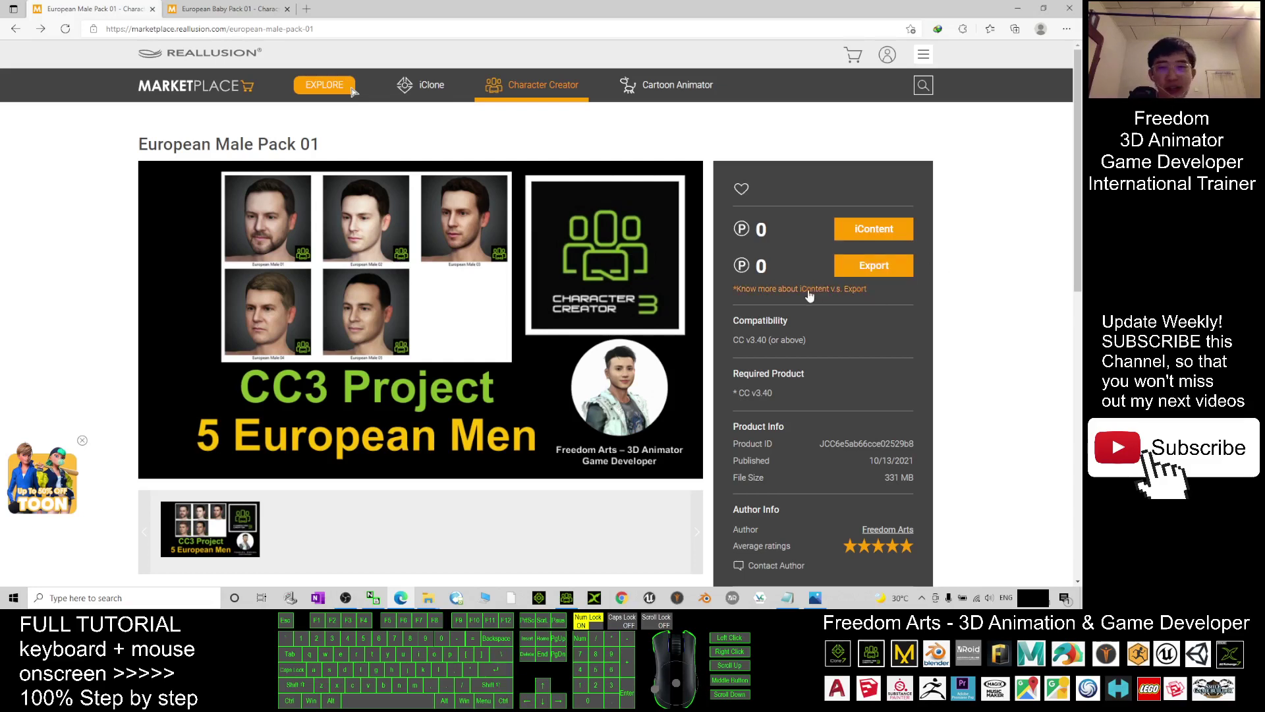
Look up the Character Creator 3 to Unreal Engine tutorial link in notes.txt and return to the marketplace page
left_click(796, 601)
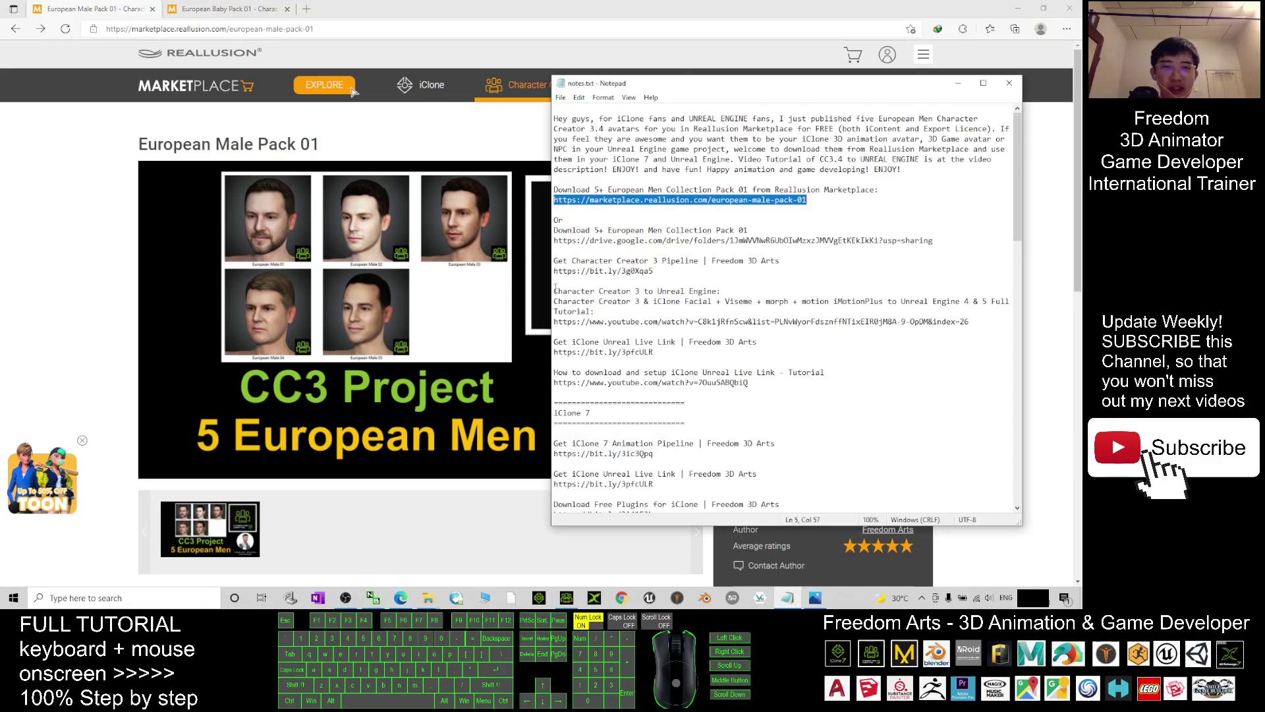
left_click_drag(555, 291, 723, 291)
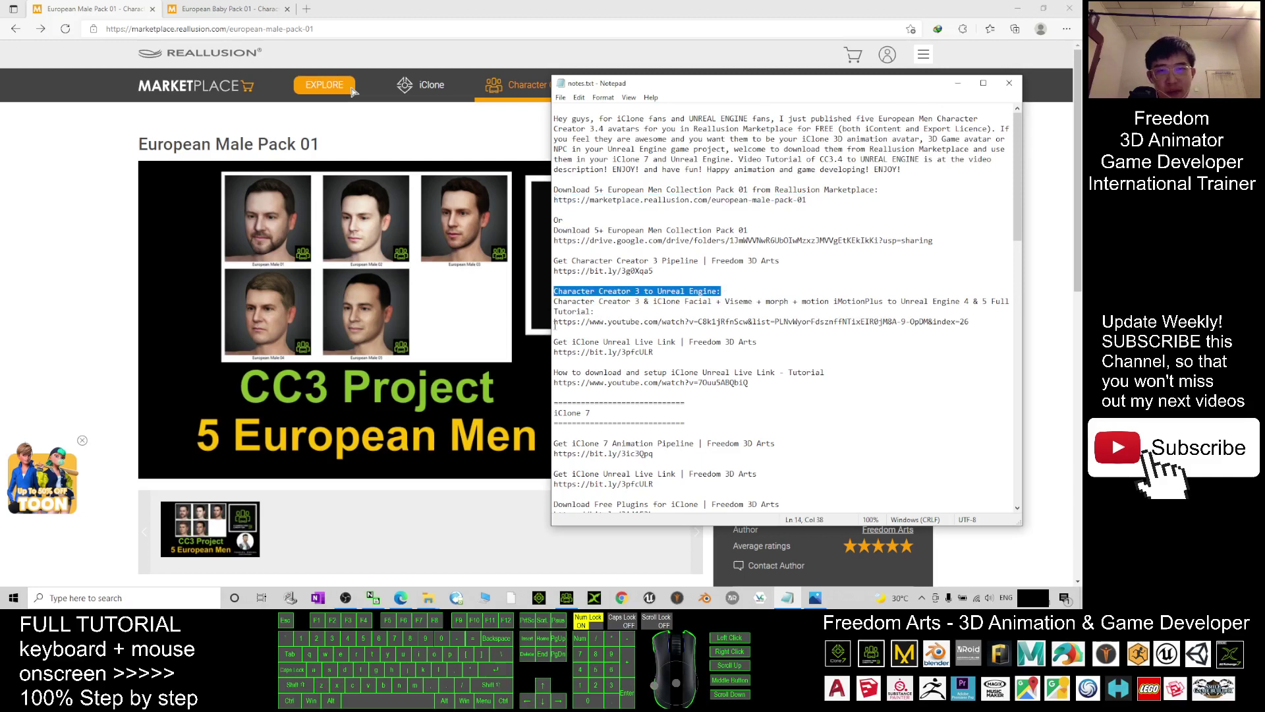
left_click_drag(556, 323, 971, 325)
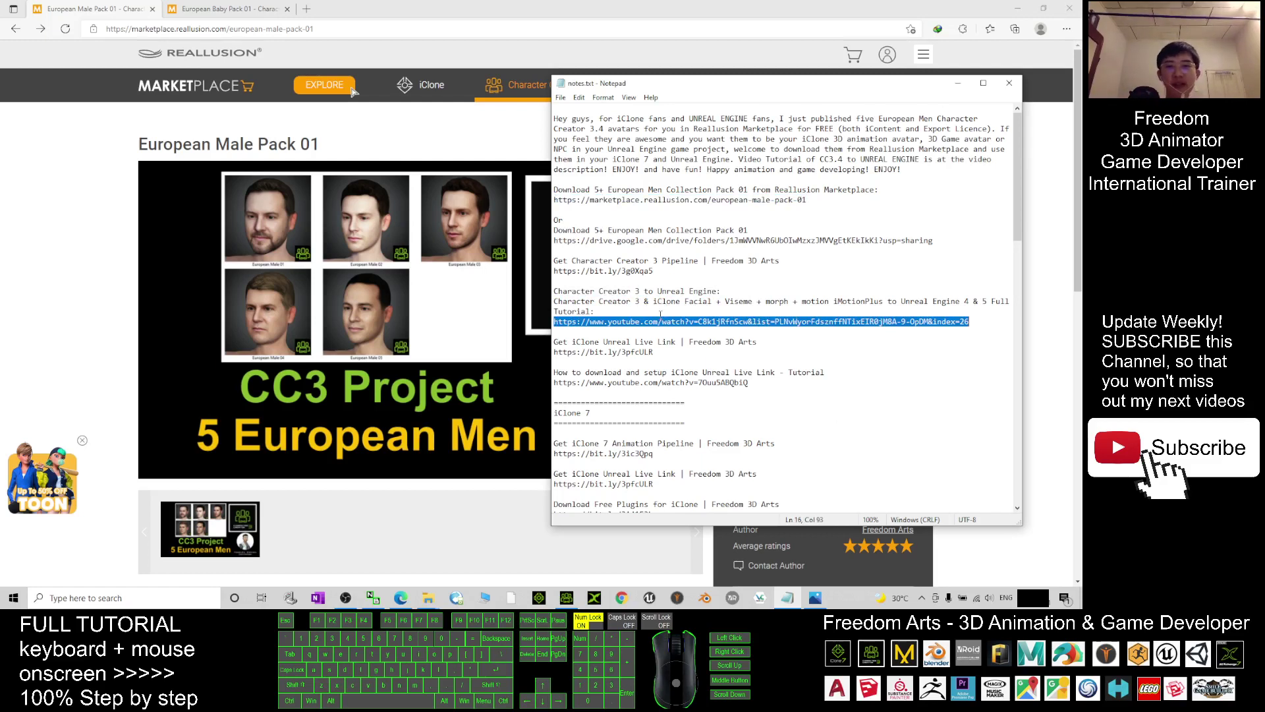
left_click(865, 344)
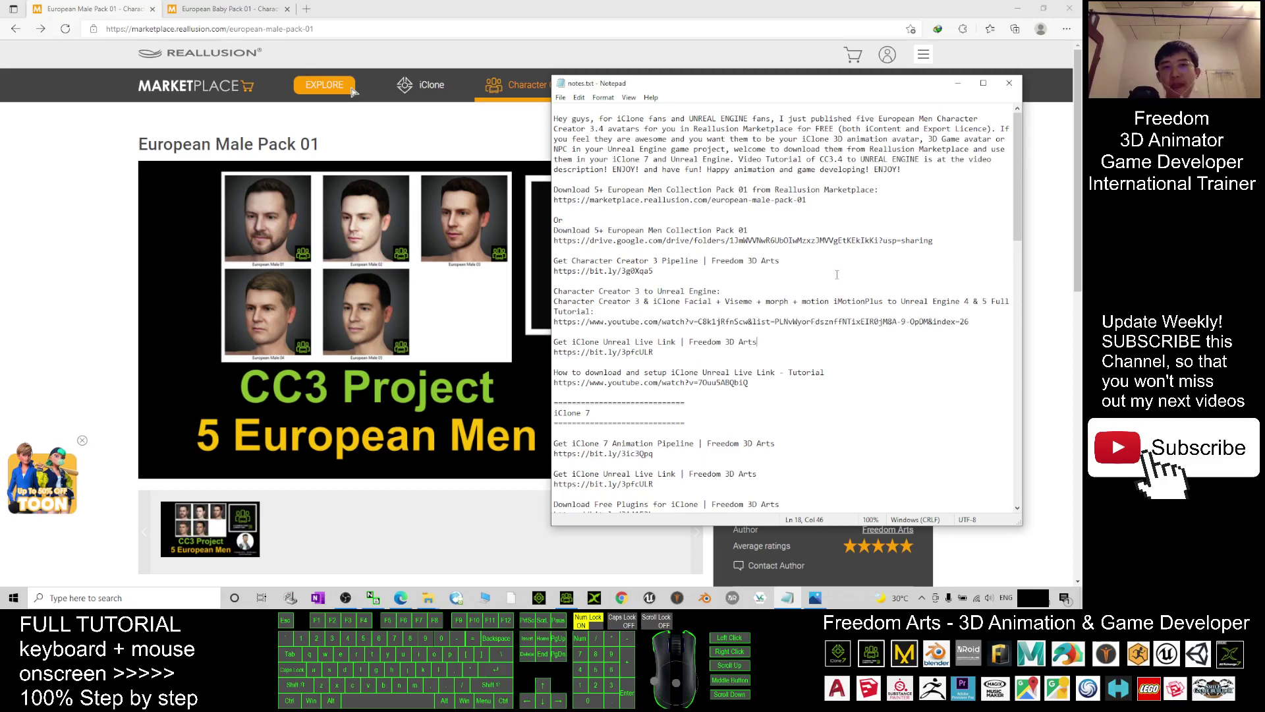
left_click(140, 290)
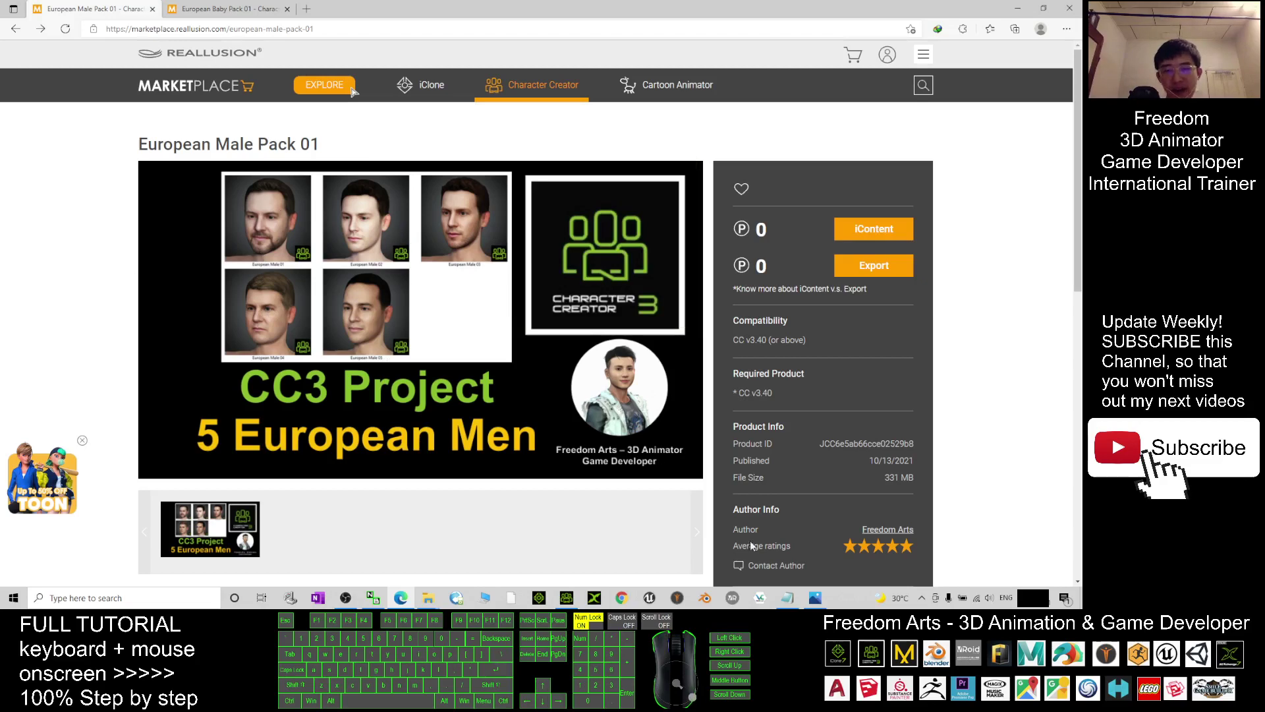
Bring up the European Male Pack 01 folder in File Explorer and move its window aside
left_click(431, 599)
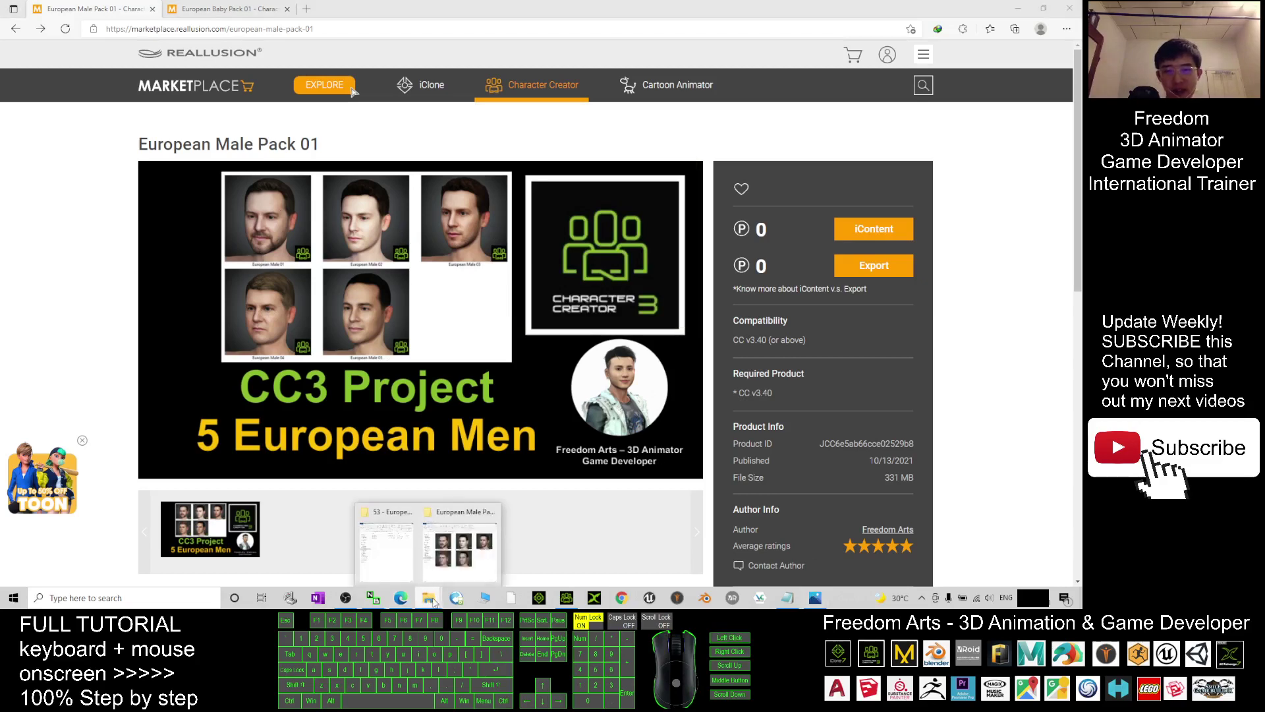
left_click(462, 538)
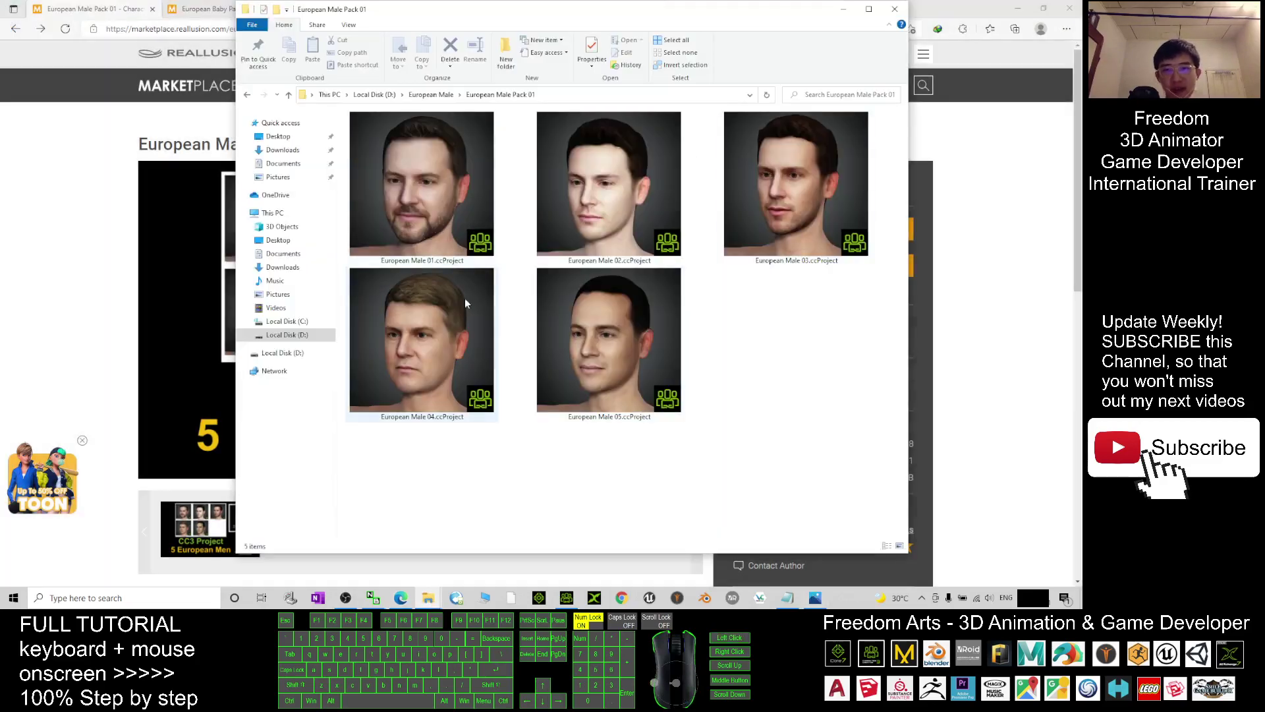
left_click_drag(592, 24, 754, 26)
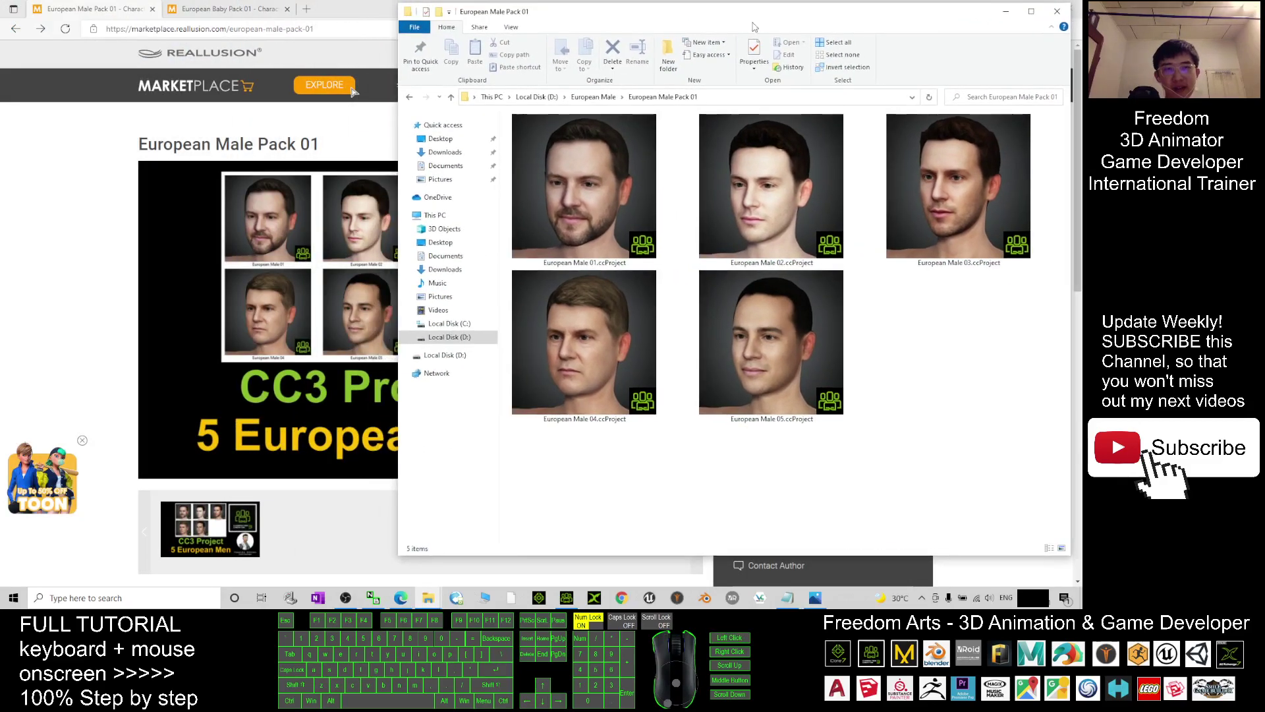
Load European Male 04.ccProject from the pack folder into Character Creator 3 with the Replace All option
left_click(567, 597)
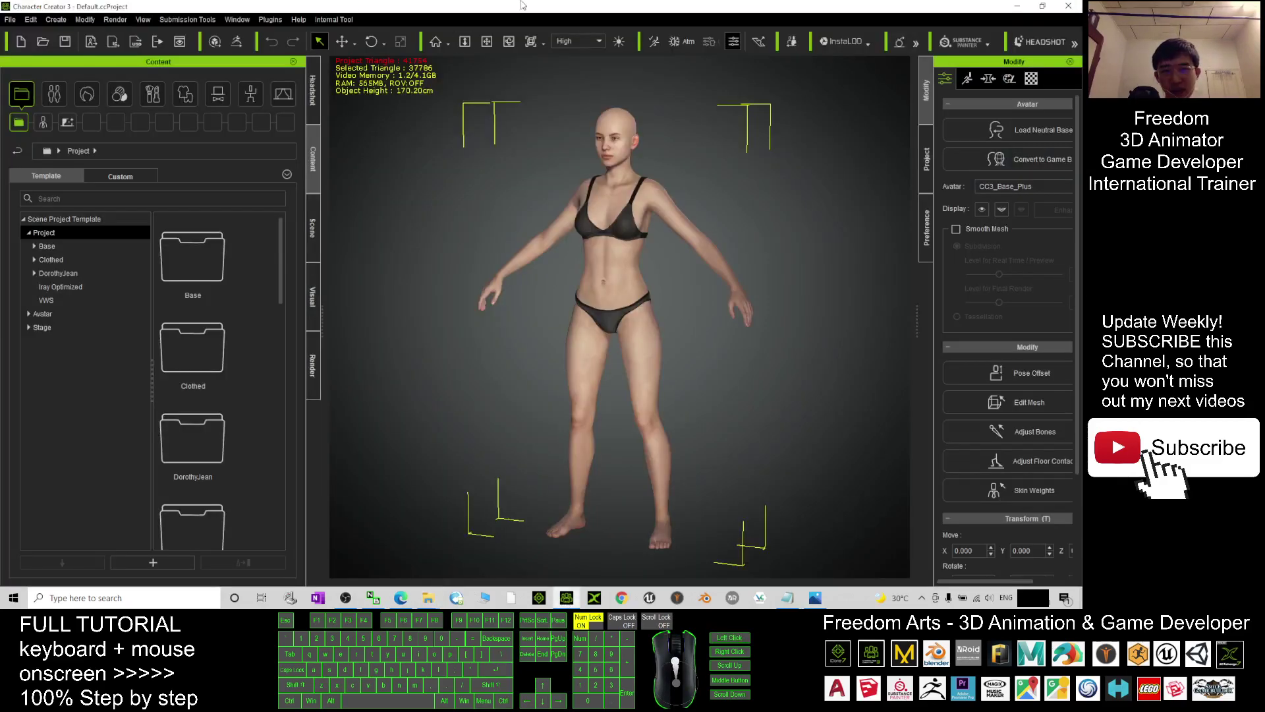
left_click(429, 597)
left_click(429, 544)
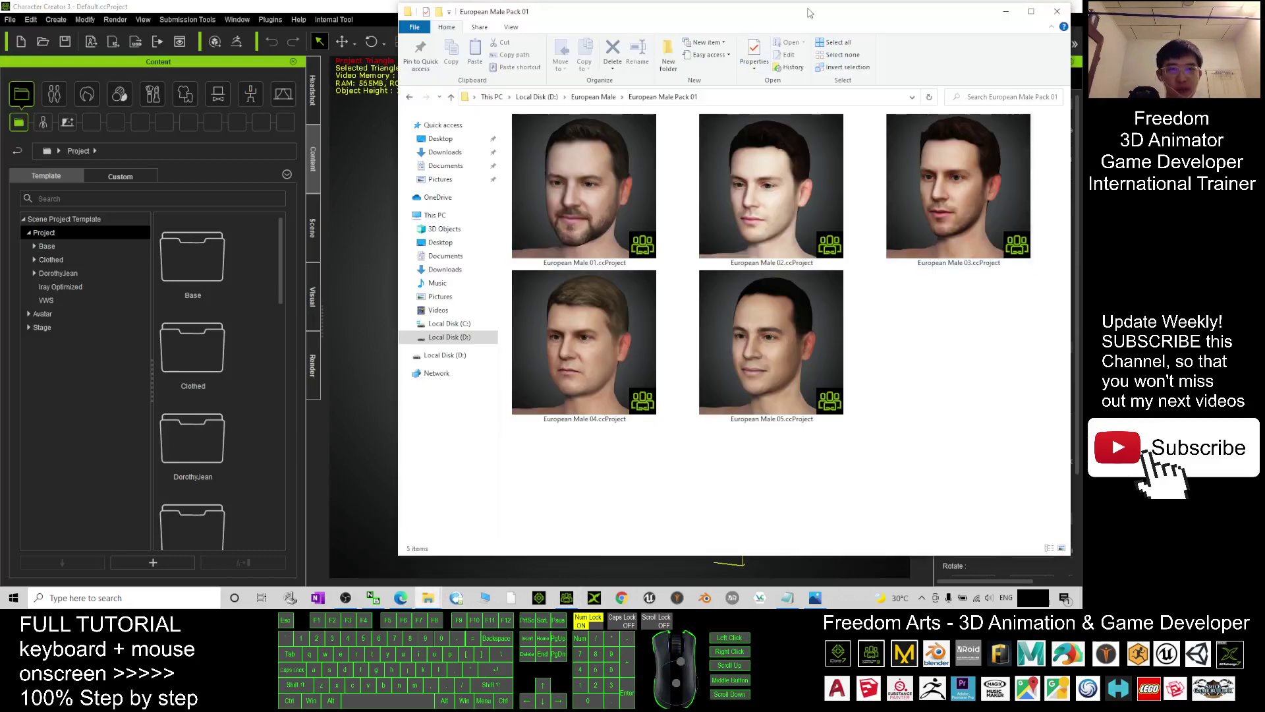
left_click_drag(725, 11, 211, 45)
left_click_drag(85, 377, 658, 338)
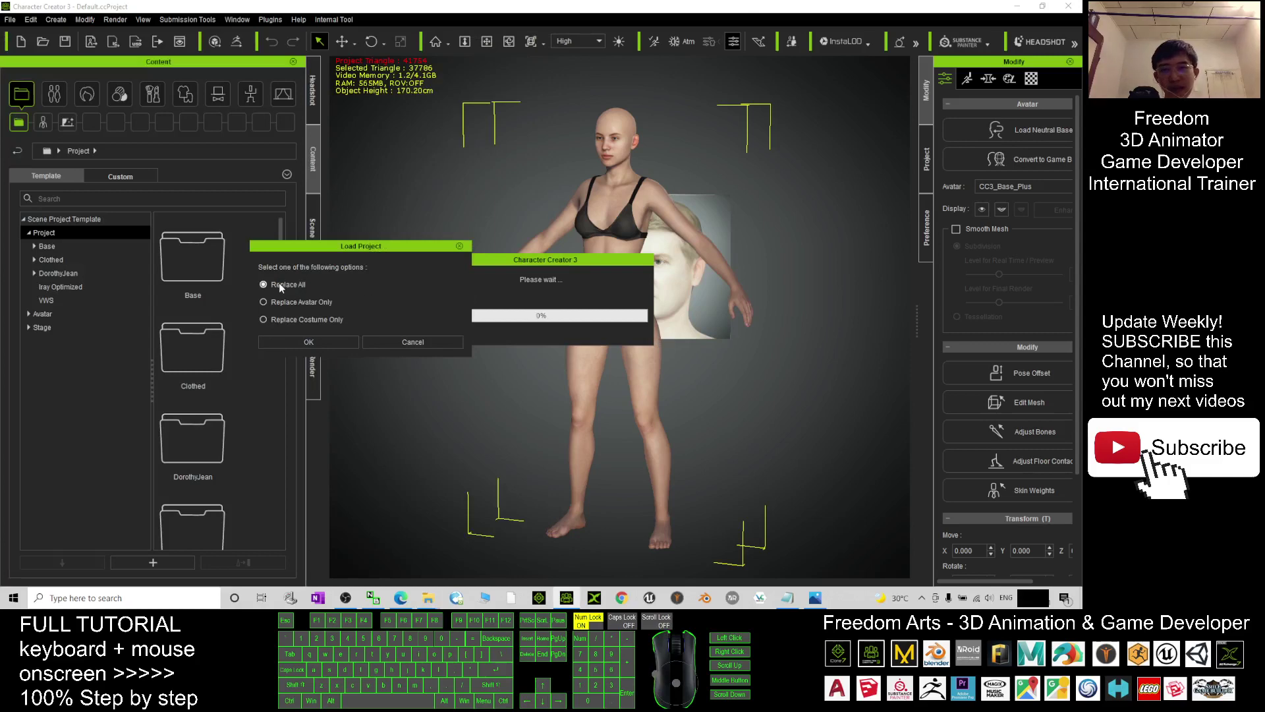
left_click(307, 344)
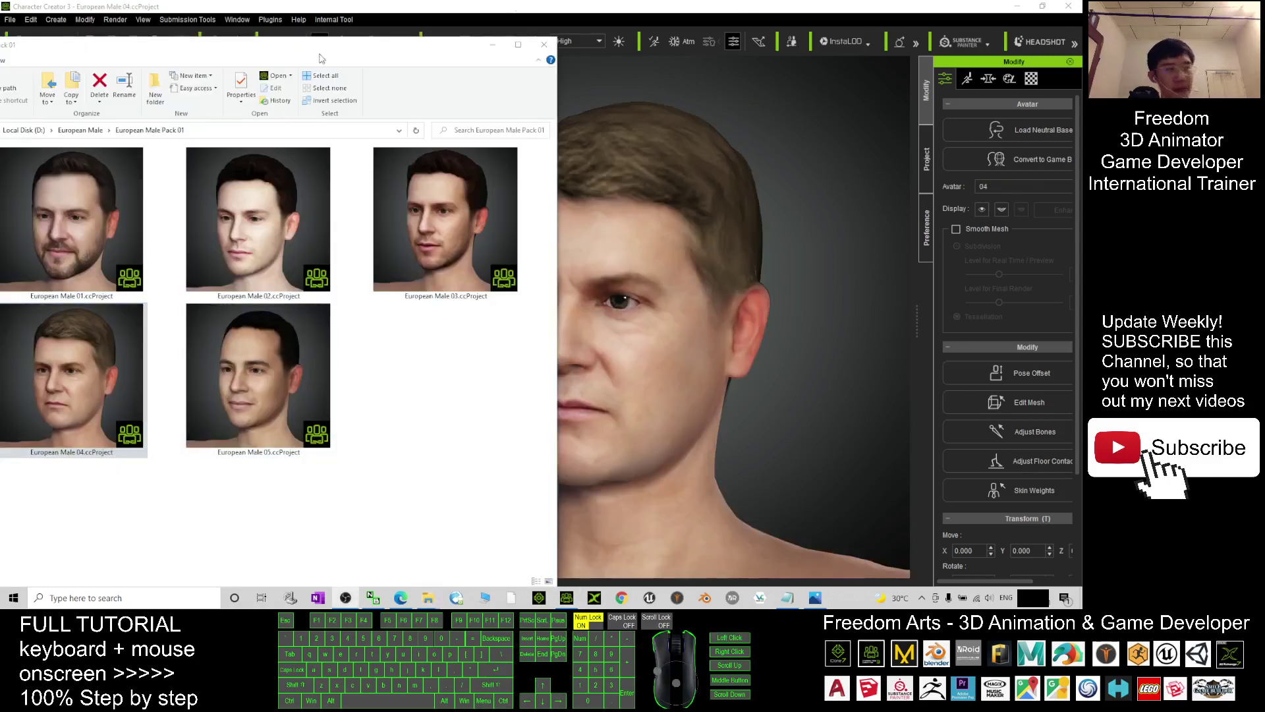
left_click(605, 6)
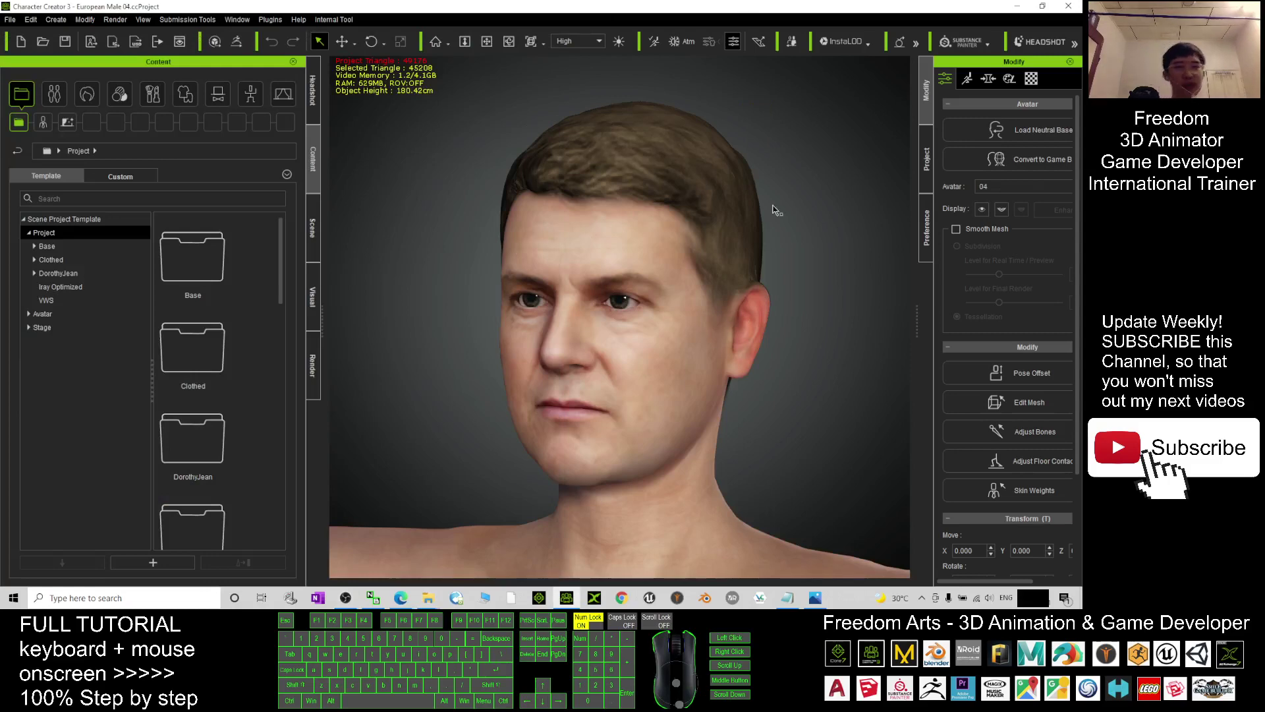
Examine the loaded male avatar's full body, torso and face from several angles
scroll(513, 366, "down", 5)
scroll(512, 365, "down", 1)
key("x")
left_click_drag(550, 331, 630, 270)
key("c")
scroll(685, 313, "down", 1)
key("x")
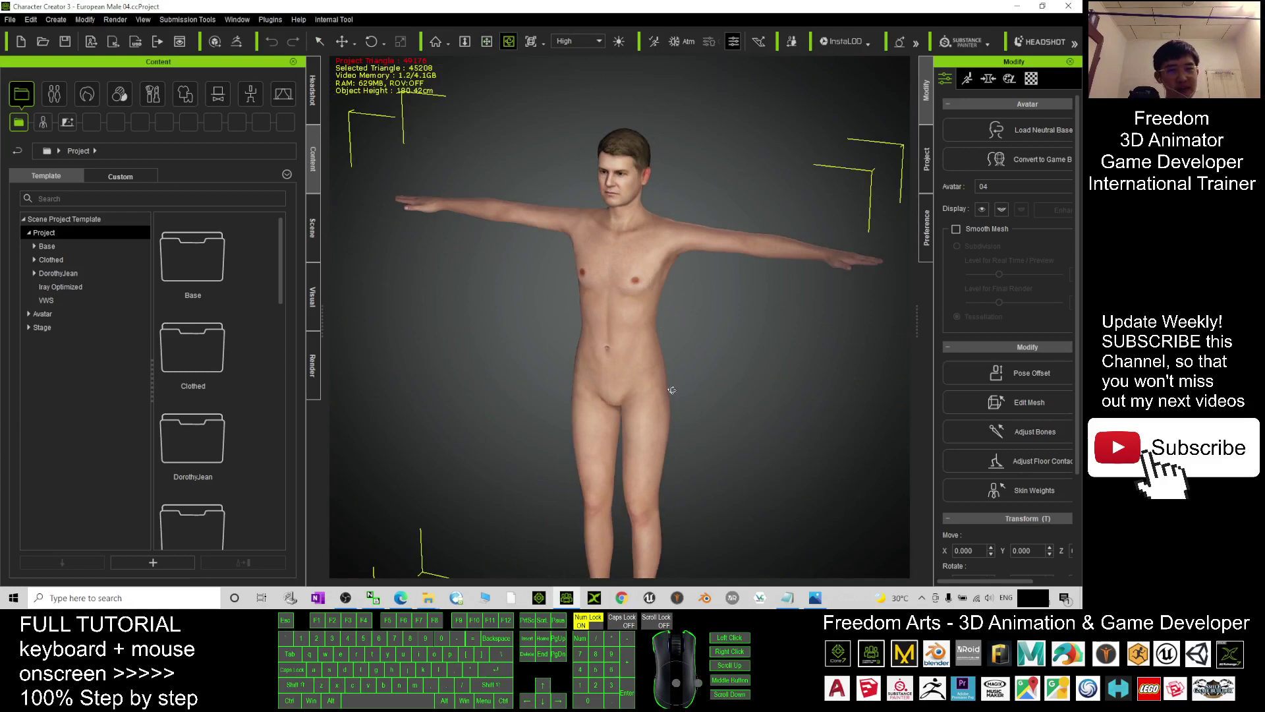
key("c")
left_click_drag(669, 389, 572, 222)
key("x")
scroll(576, 286, "down", 1)
key("c")
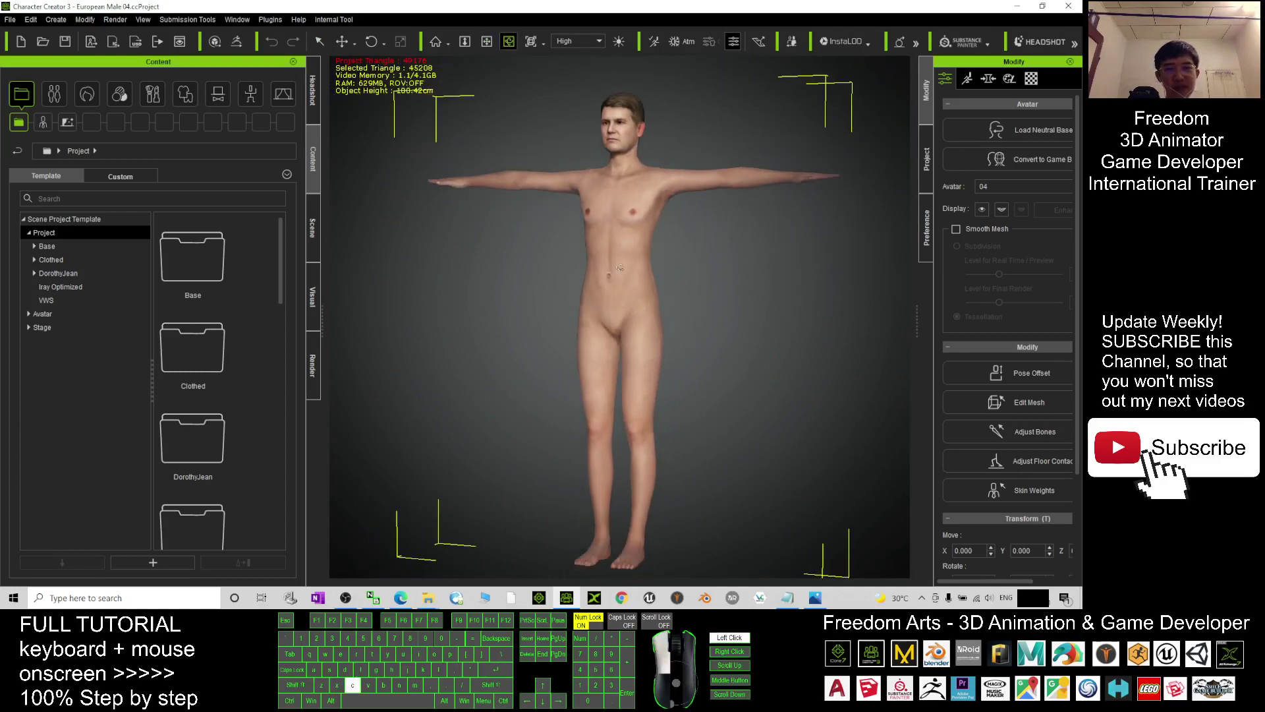
left_click_drag(576, 286, 664, 240)
scroll(703, 249, "up", 5)
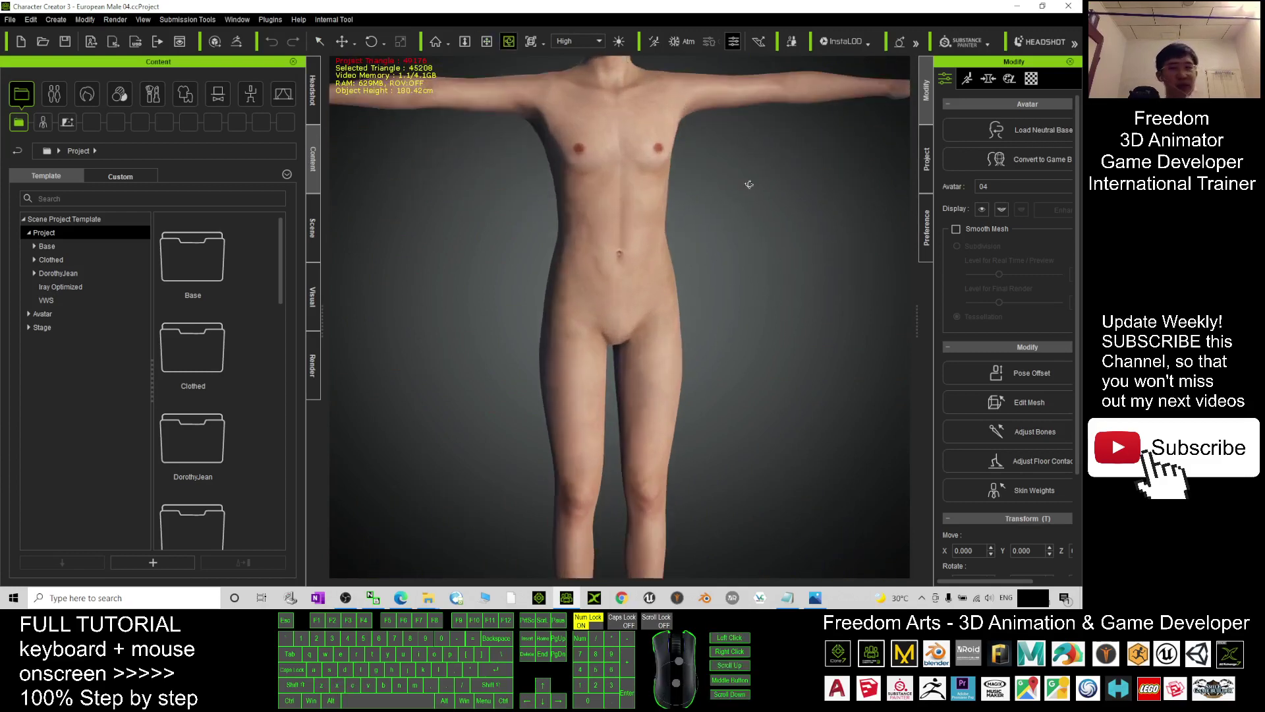
key("x")
left_click_drag(748, 184, 649, 370)
scroll(765, 494, "up", 5)
scroll(765, 494, "up", 2)
key("x")
key("c")
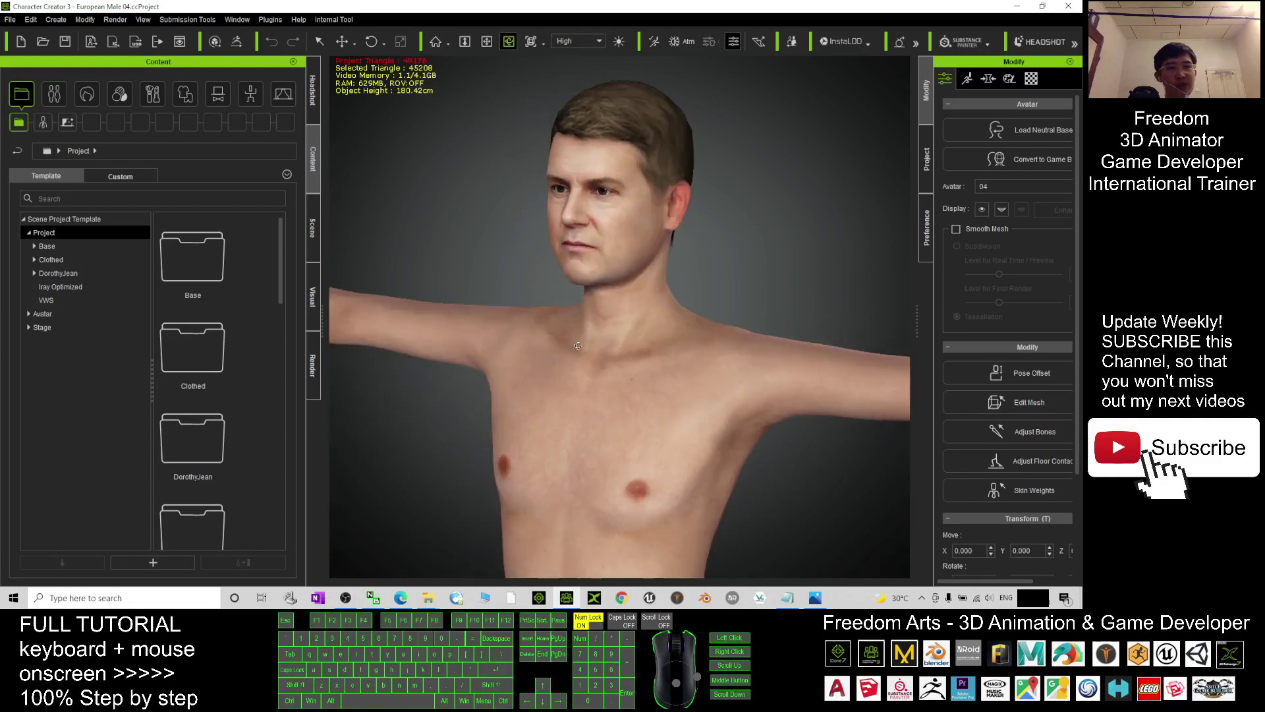
Show the avatar's Full Body morph sliders down to the male body shapes, with the Modify panel widened
left_click(989, 79)
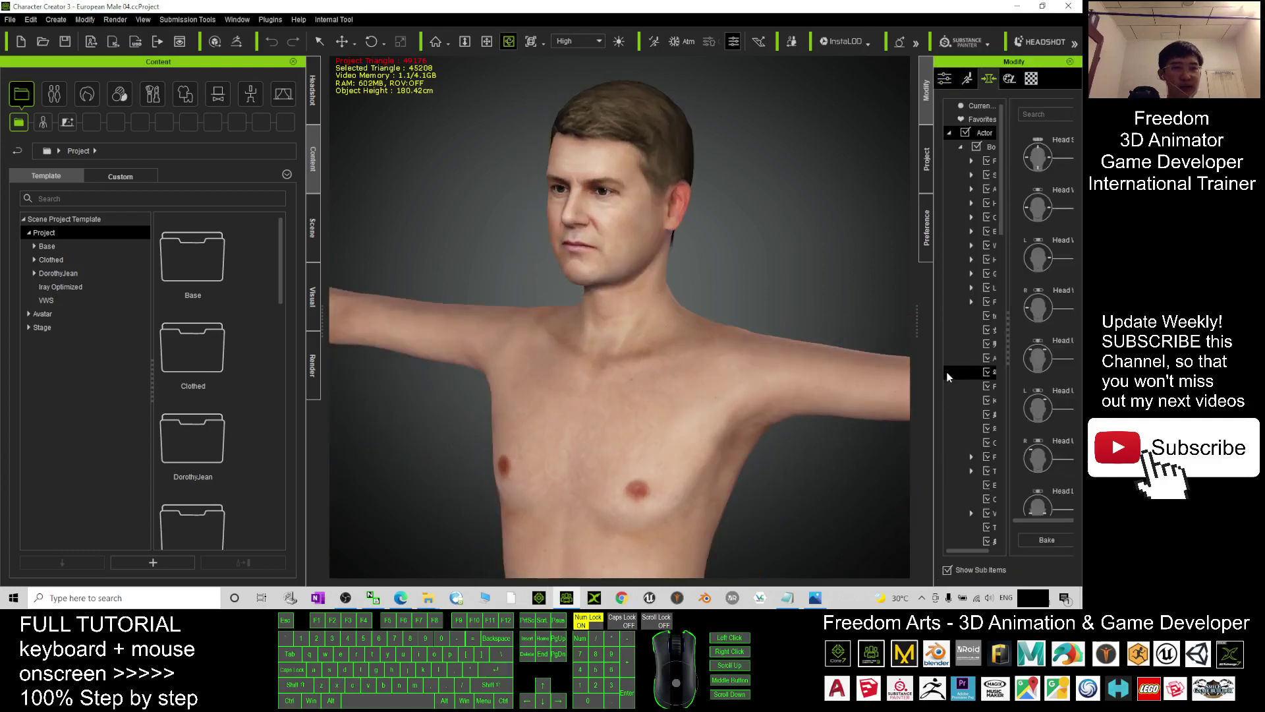
left_click_drag(916, 320, 733, 289)
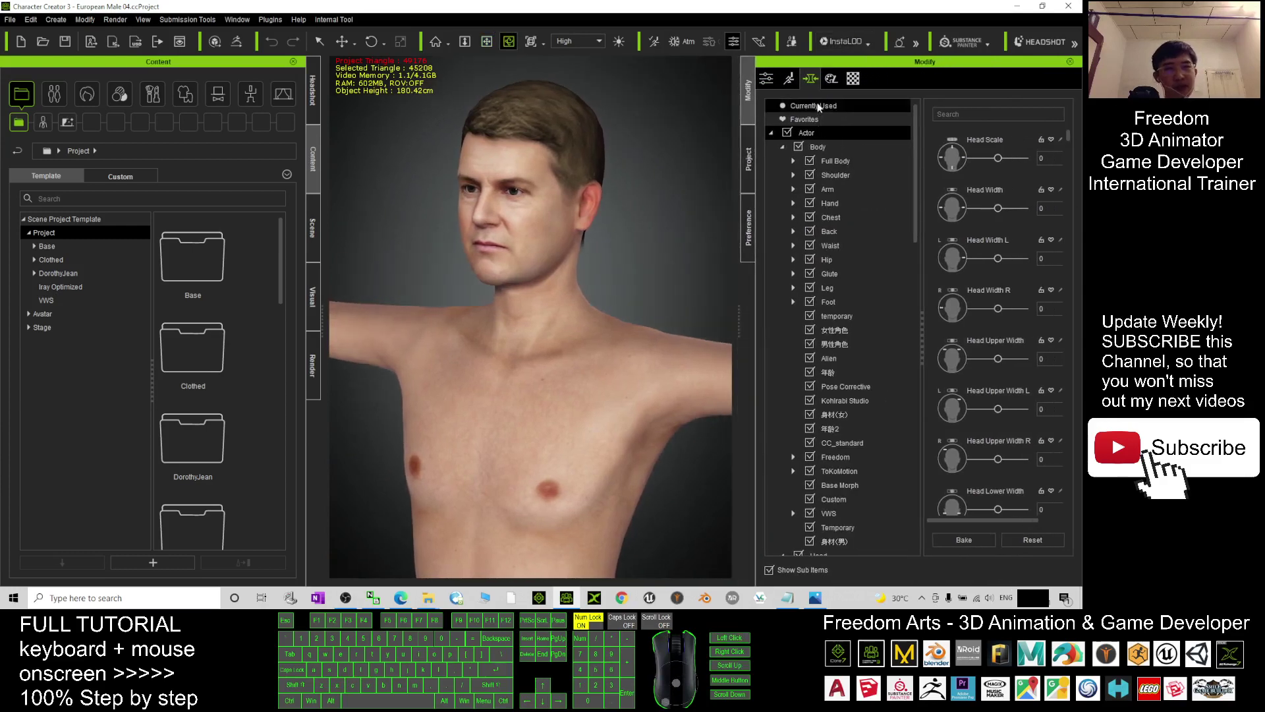
left_click(842, 161)
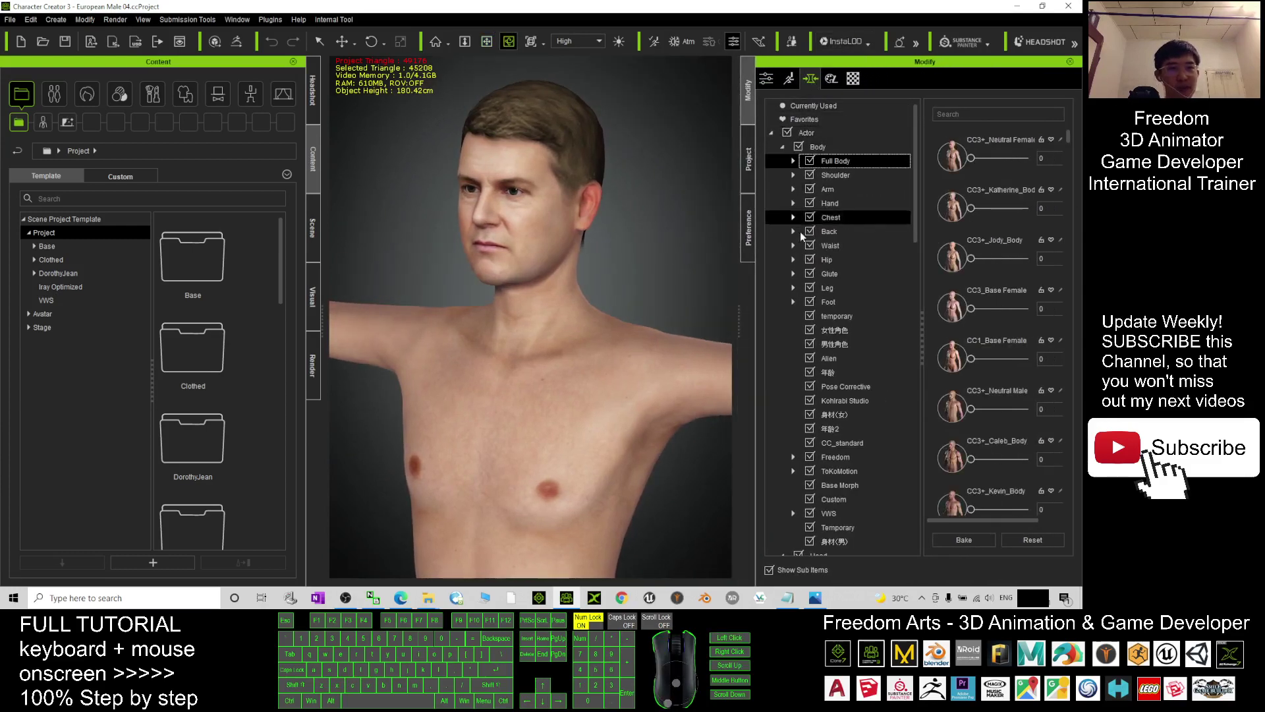
left_click_drag(741, 318, 779, 318)
left_click_drag(1069, 142, 1070, 170)
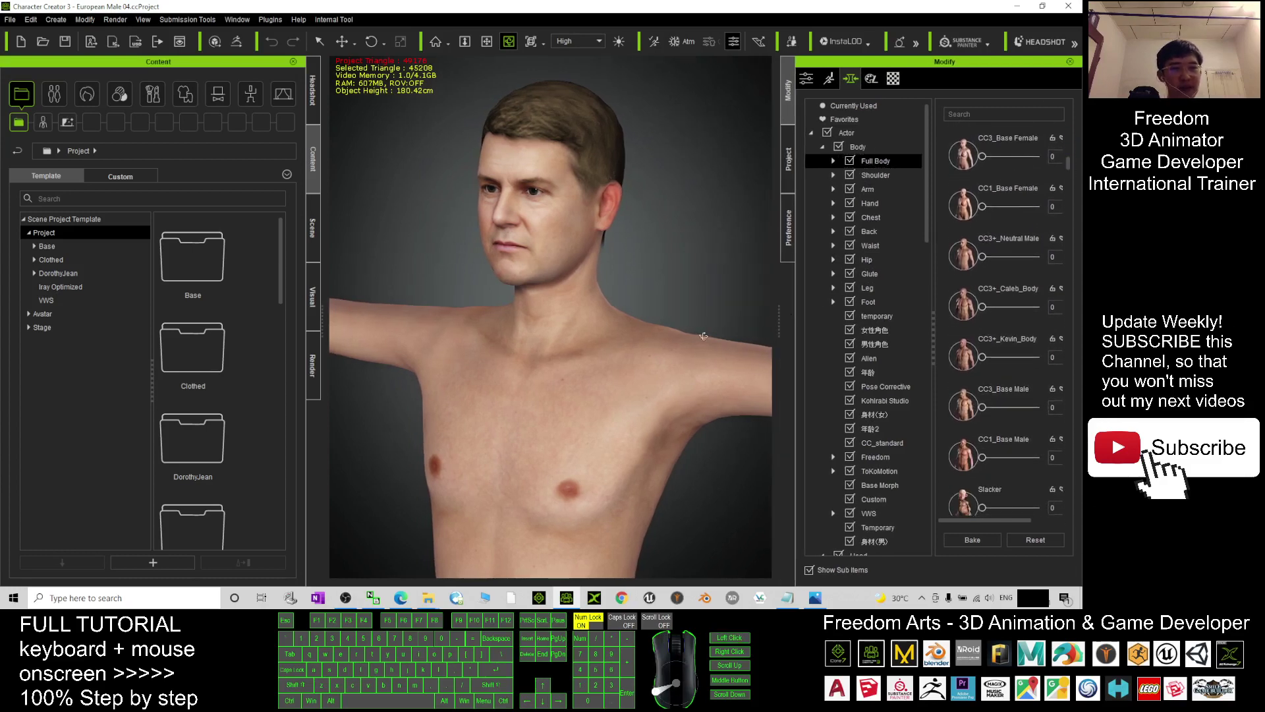
Try the CC3+_Caleb_Body morph near full strength on the whole body, and reset it to 0
scroll(692, 336, "down", 5)
key("x")
left_click_drag(679, 402, 705, 257)
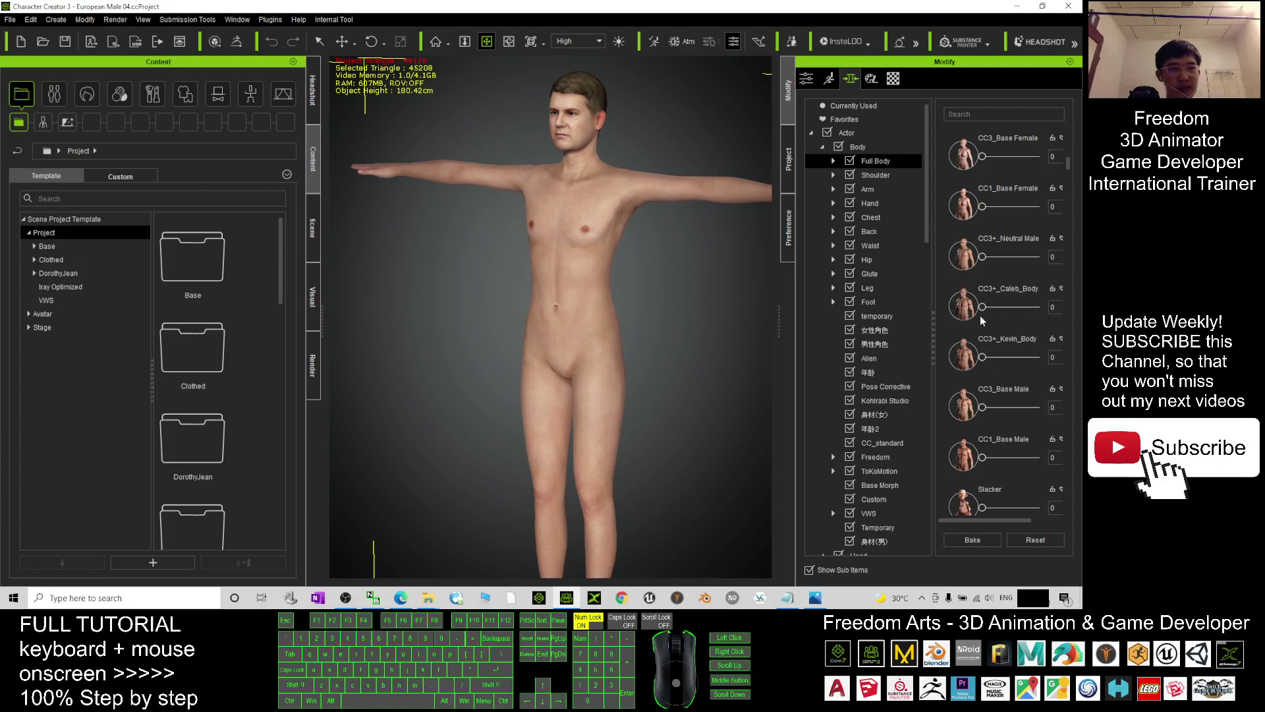
left_click_drag(982, 307, 1052, 307)
scroll(738, 312, "down", 3)
key("c")
left_click_drag(706, 312, 586, 313)
left_click_drag(1034, 312, 862, 315)
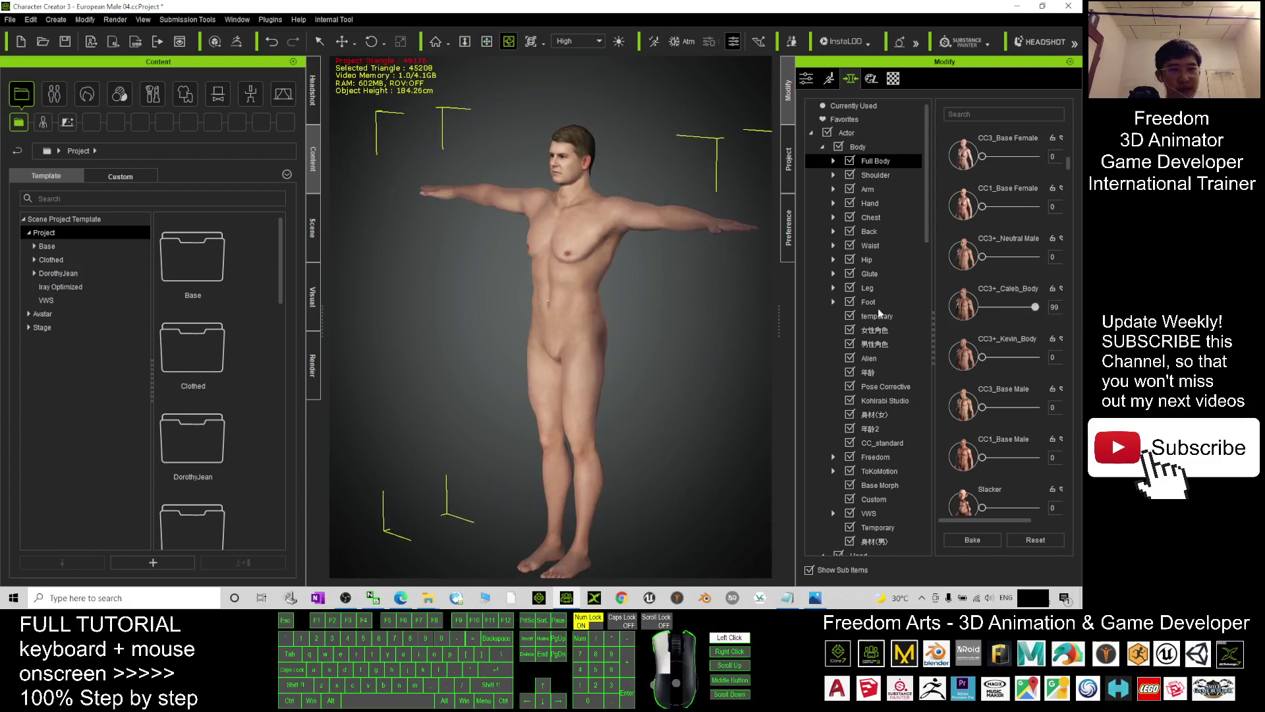
Set the avatar's CC3_Base Male body morph to 100 and check the body shape
mouse_move(984, 358)
left_mouse_down()
mouse_move(1036, 357)
mouse_move(982, 357)
left_mouse_up()
left_click_drag(986, 407, 1036, 408)
key("c")
left_click_drag(698, 375, 431, 298)
scroll(537, 288, "up", 3)
key("x")
key("c")
Dress the avatar in the Punk Shirt_B from the shirt templates
left_click(186, 93)
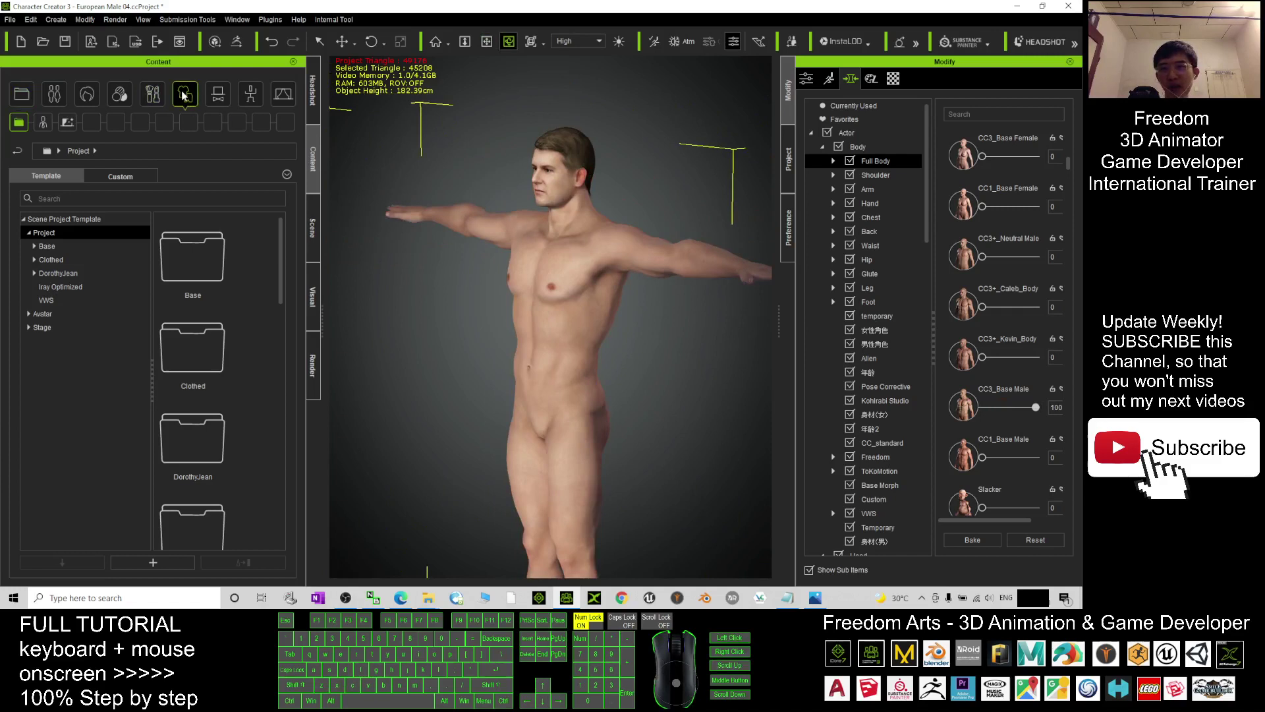
left_click(43, 122)
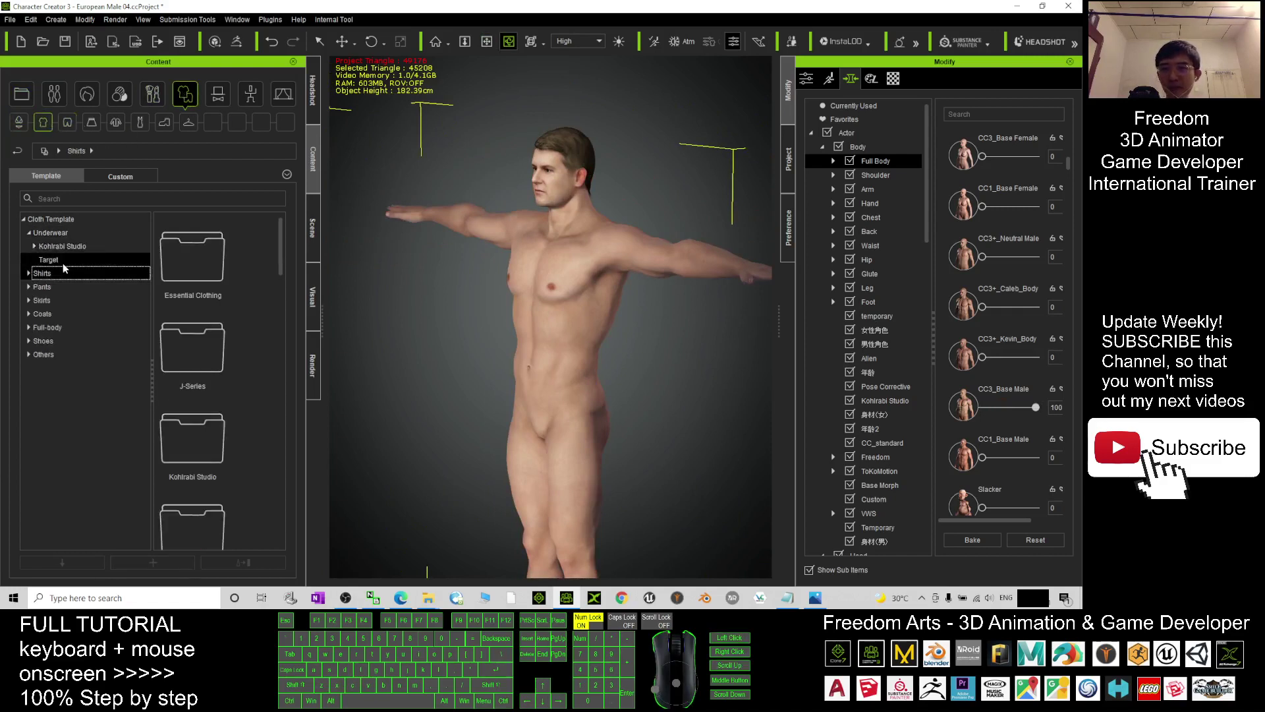
double_click(222, 282)
left_click_drag(195, 316, 592, 304)
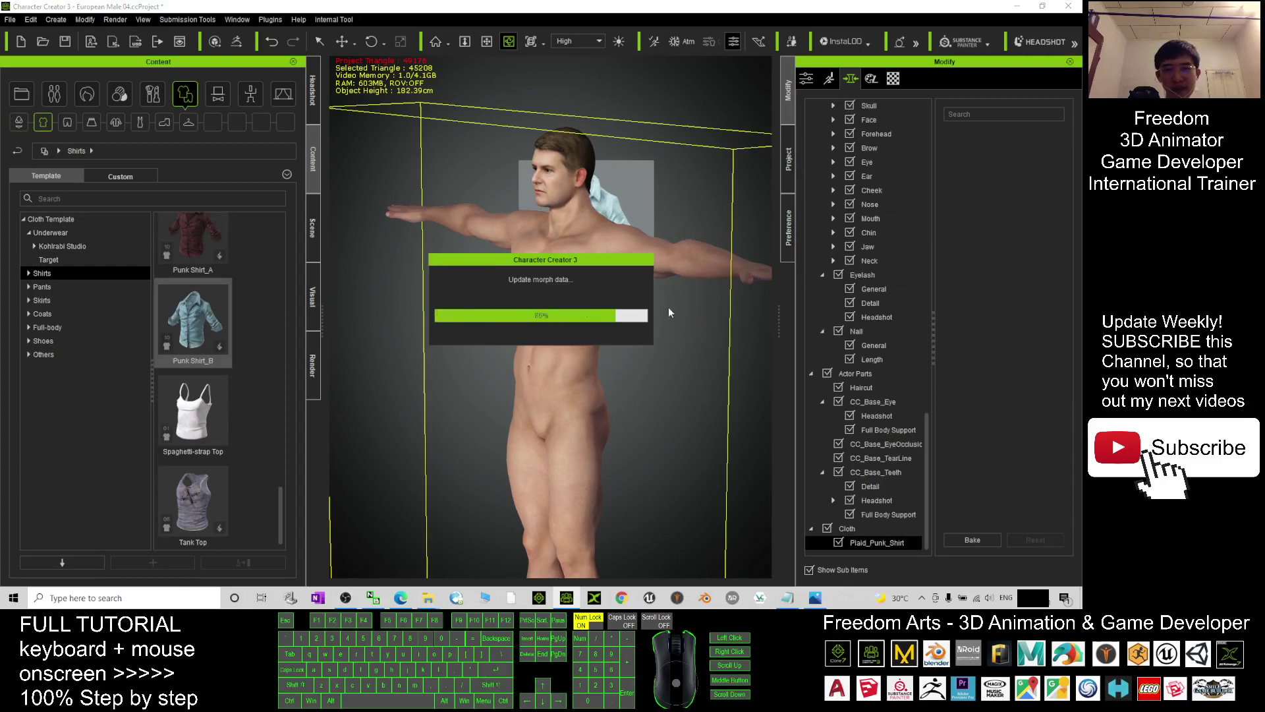
Put the black Jeans_D from the pants templates on the avatar
left_click(68, 122)
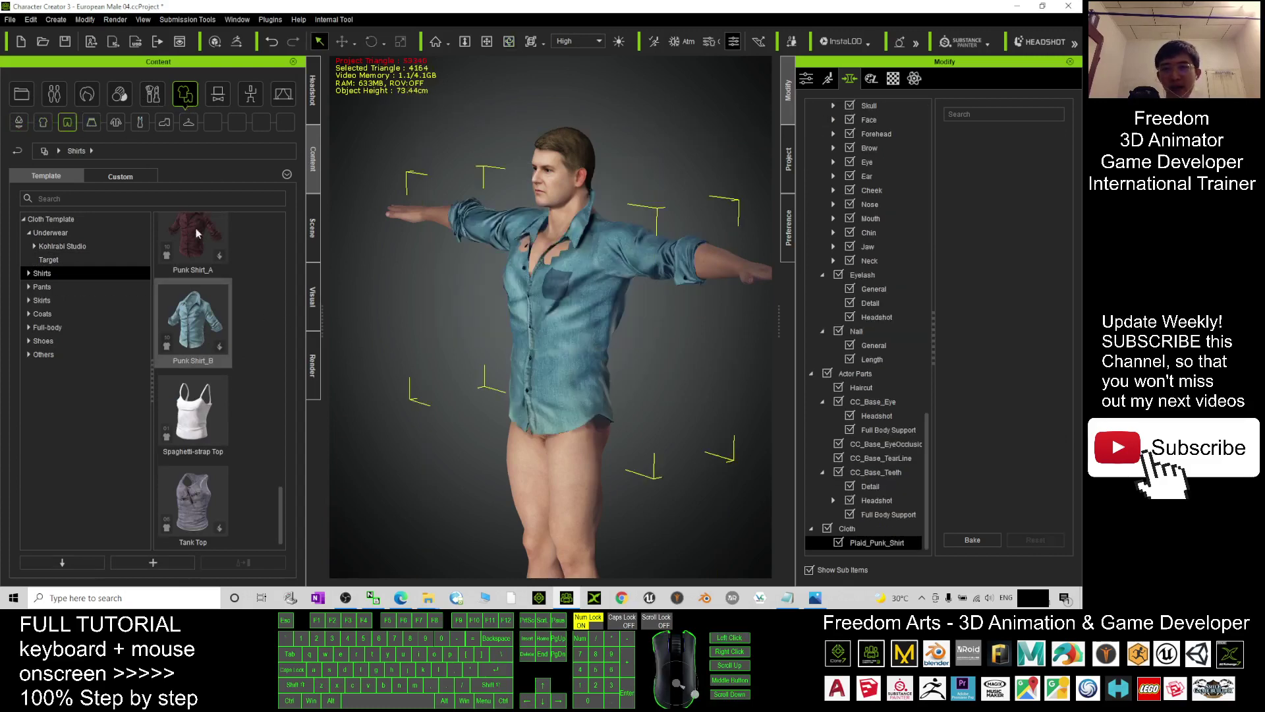
left_click_drag(281, 249, 288, 443)
scroll(288, 443, "up", 2)
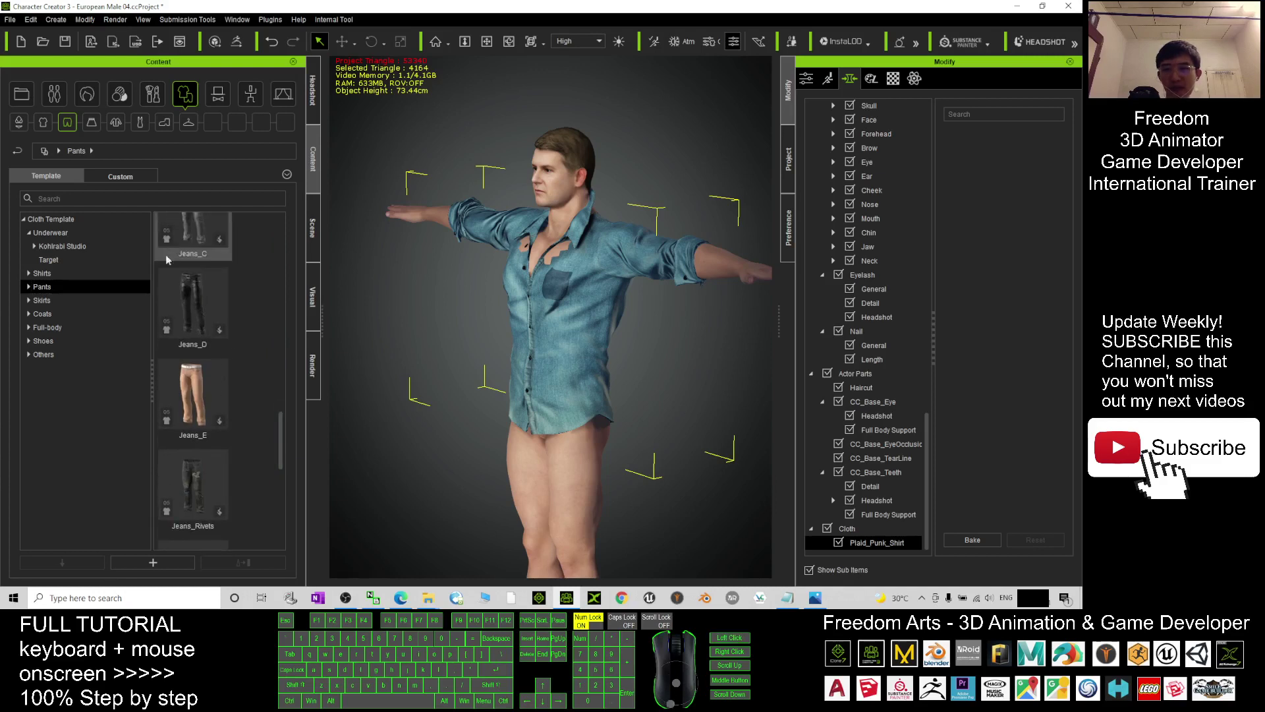
left_click_drag(192, 303, 582, 343)
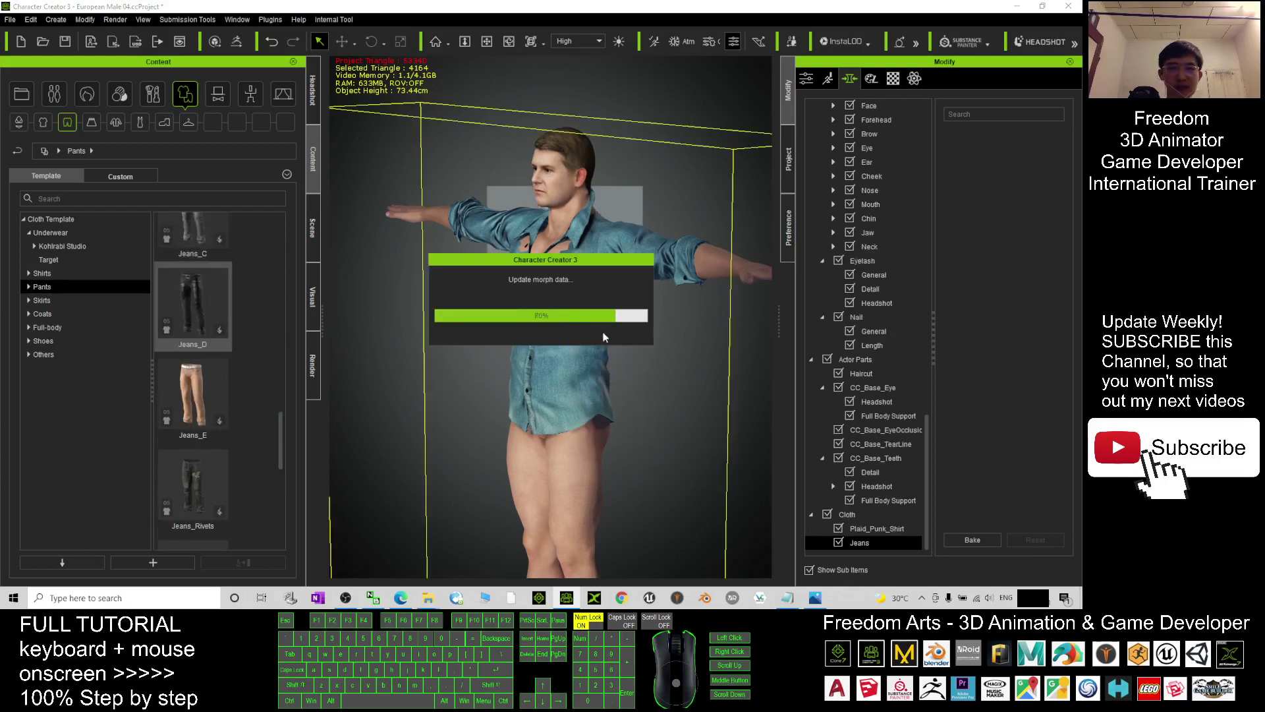
Calculate the denim shirt's conform collision with conforming enabled and the existing collision settings
scroll(534, 219, "up", 1)
key("c")
left_click_drag(533, 219, 616, 234)
key("q")
left_click(604, 236)
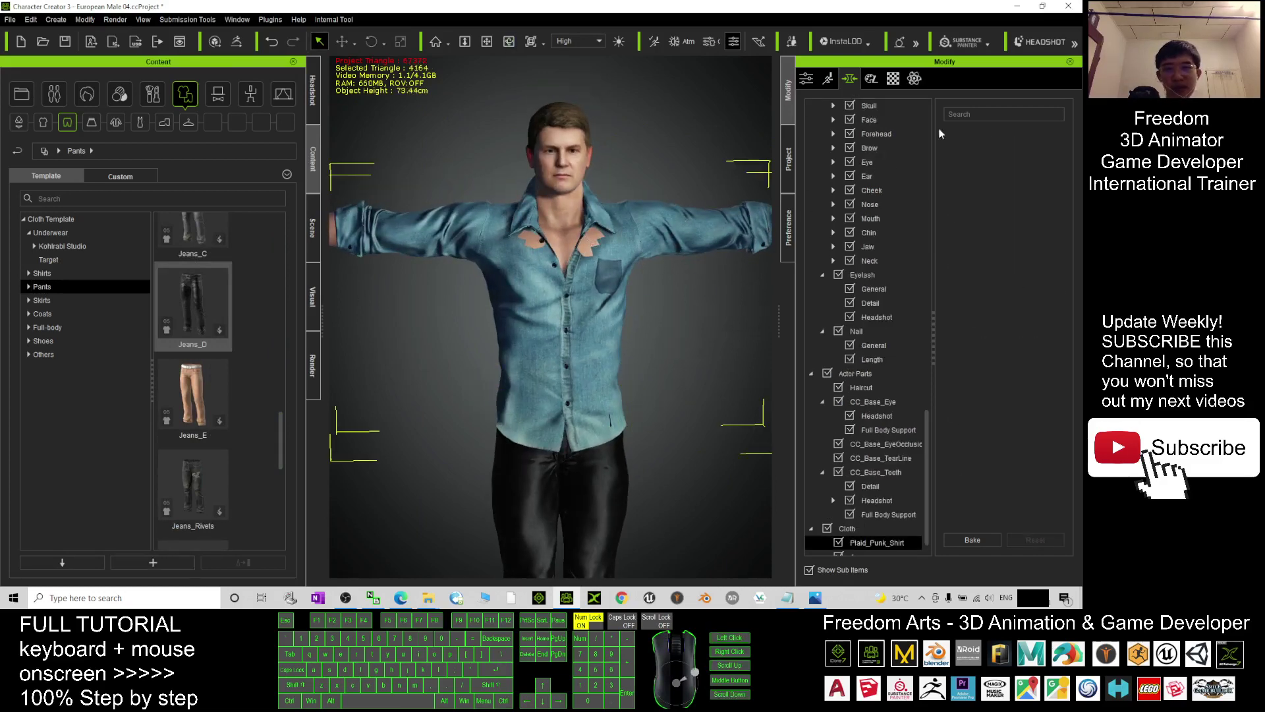
left_click(806, 78)
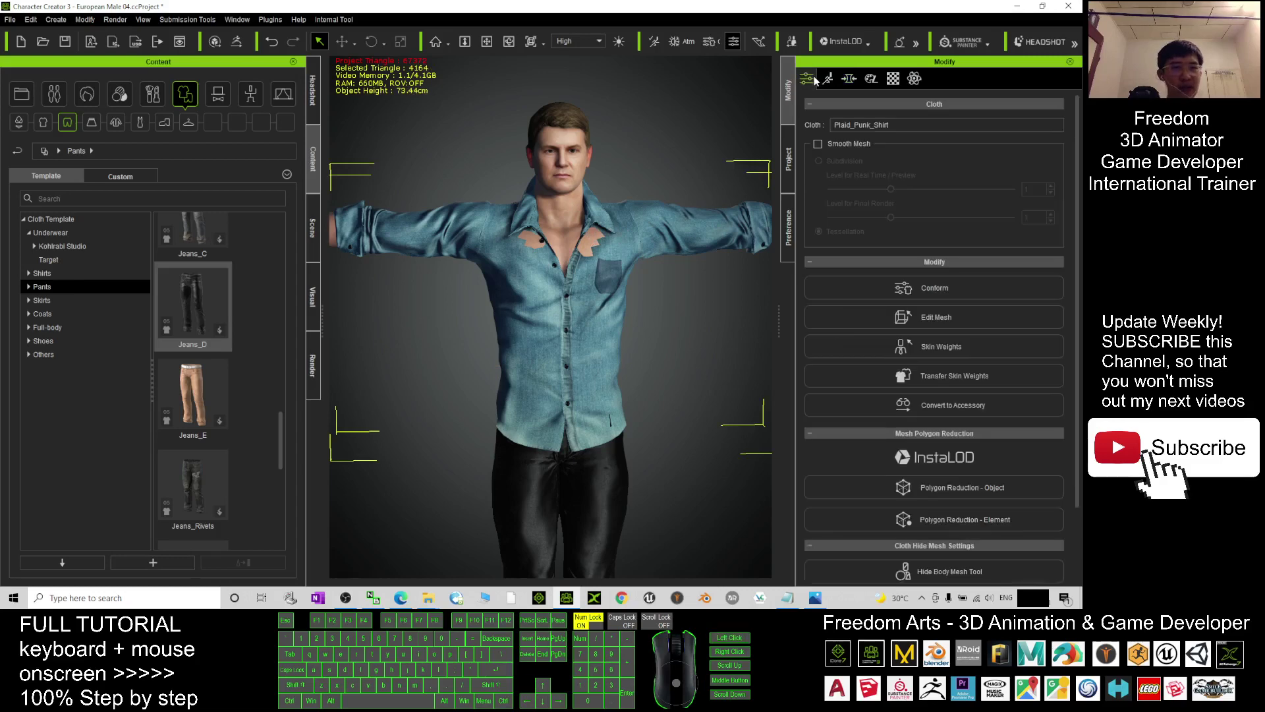
left_click(949, 283)
left_click(944, 343)
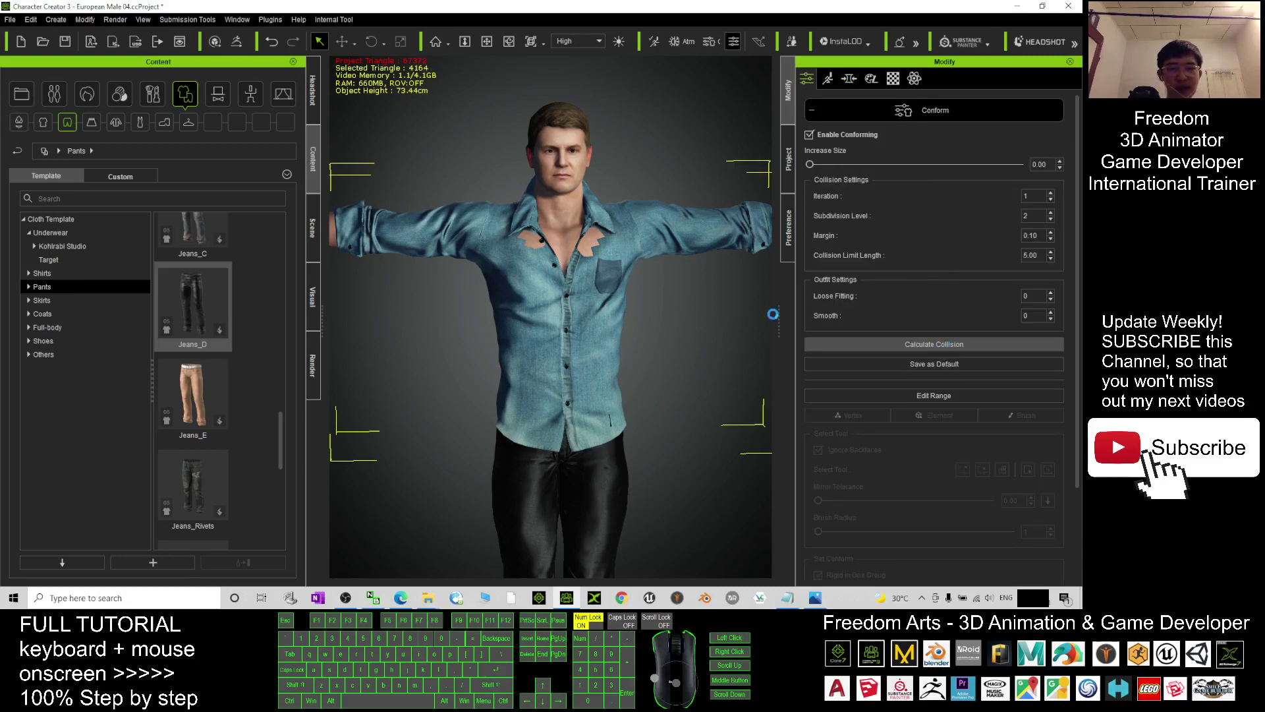
Put the brown Boots_D from the shoe templates on the avatar's bare feet
scroll(585, 305, "down", 5)
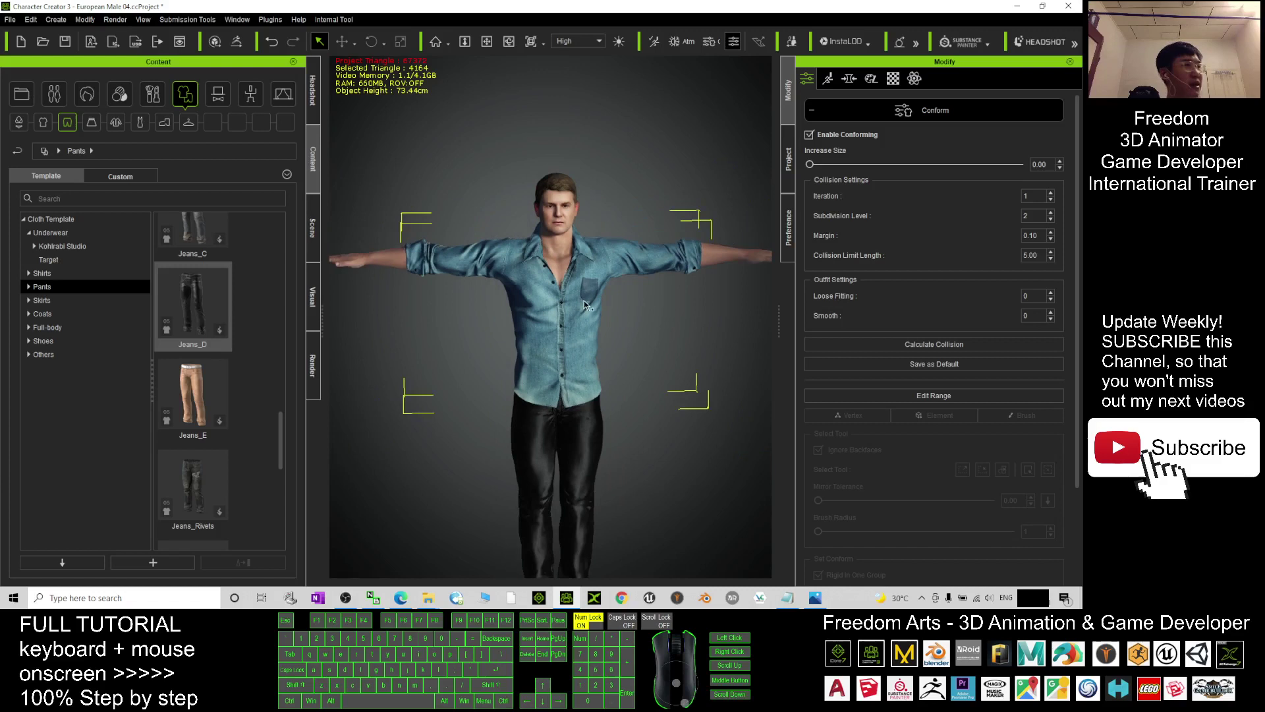
scroll(584, 305, "down", 3)
key("x")
left_click_drag(613, 350, 613, 251)
key("c")
left_click_drag(454, 229, 794, 296)
key("c")
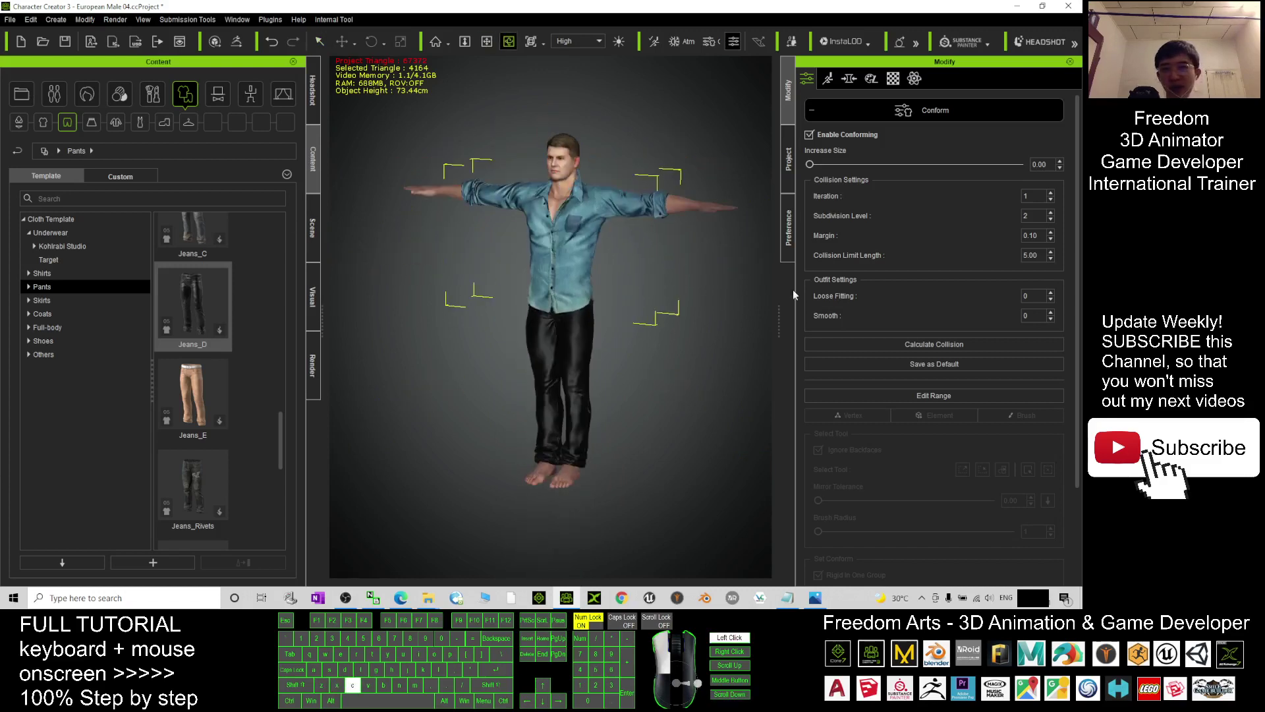
left_click(42, 341)
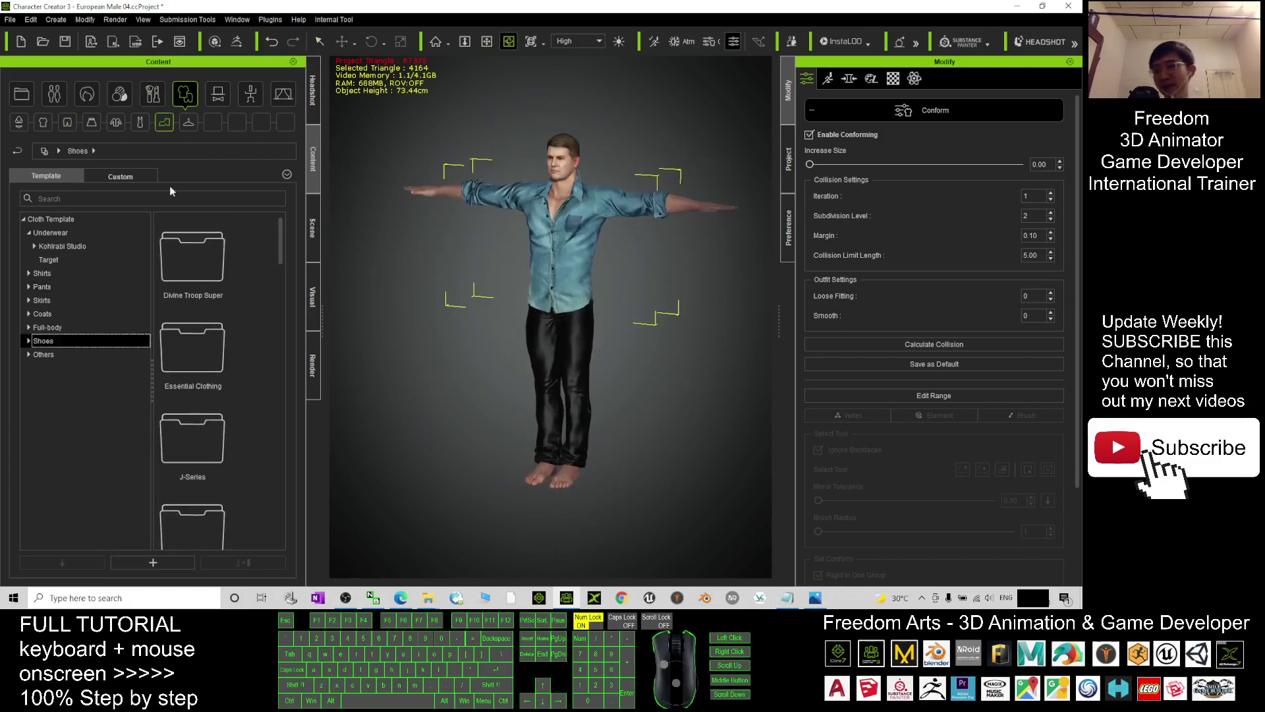
left_click_drag(281, 230, 288, 394)
double_click(227, 393)
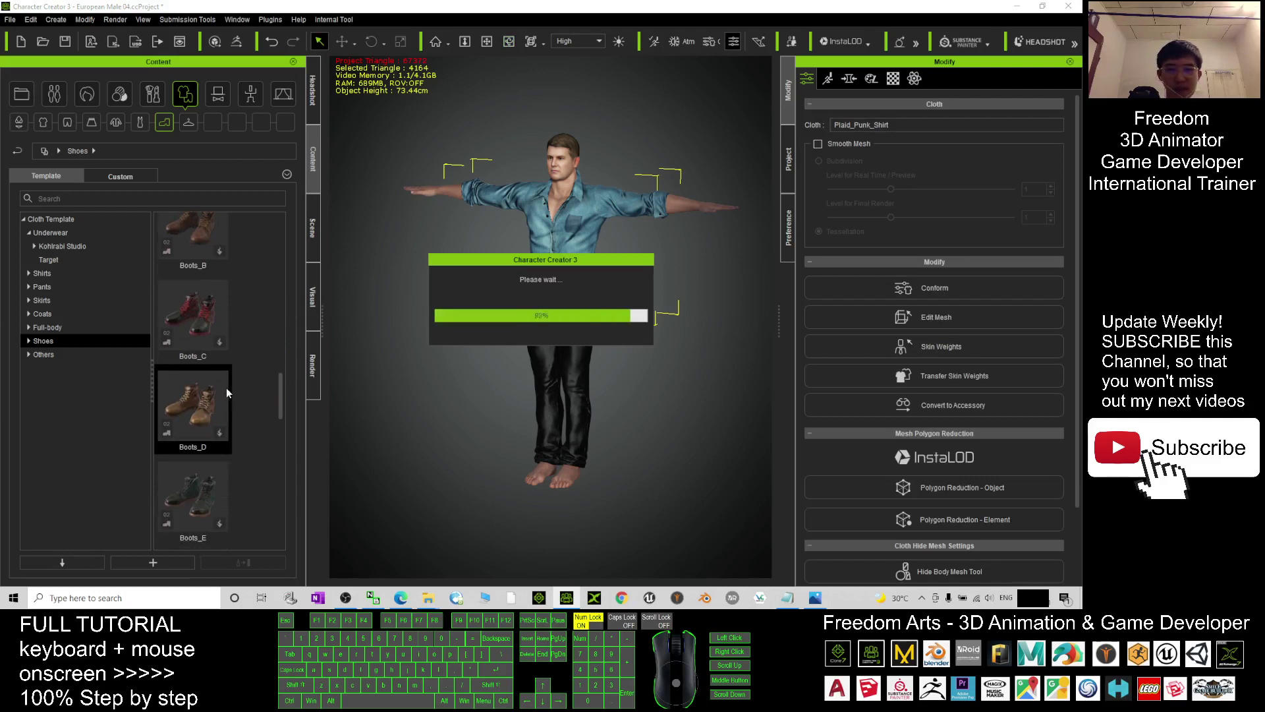
Examine the dressed avatar from the full outfit up to the shirt, head and face
left_click(494, 363)
scroll(463, 333, "up", 3)
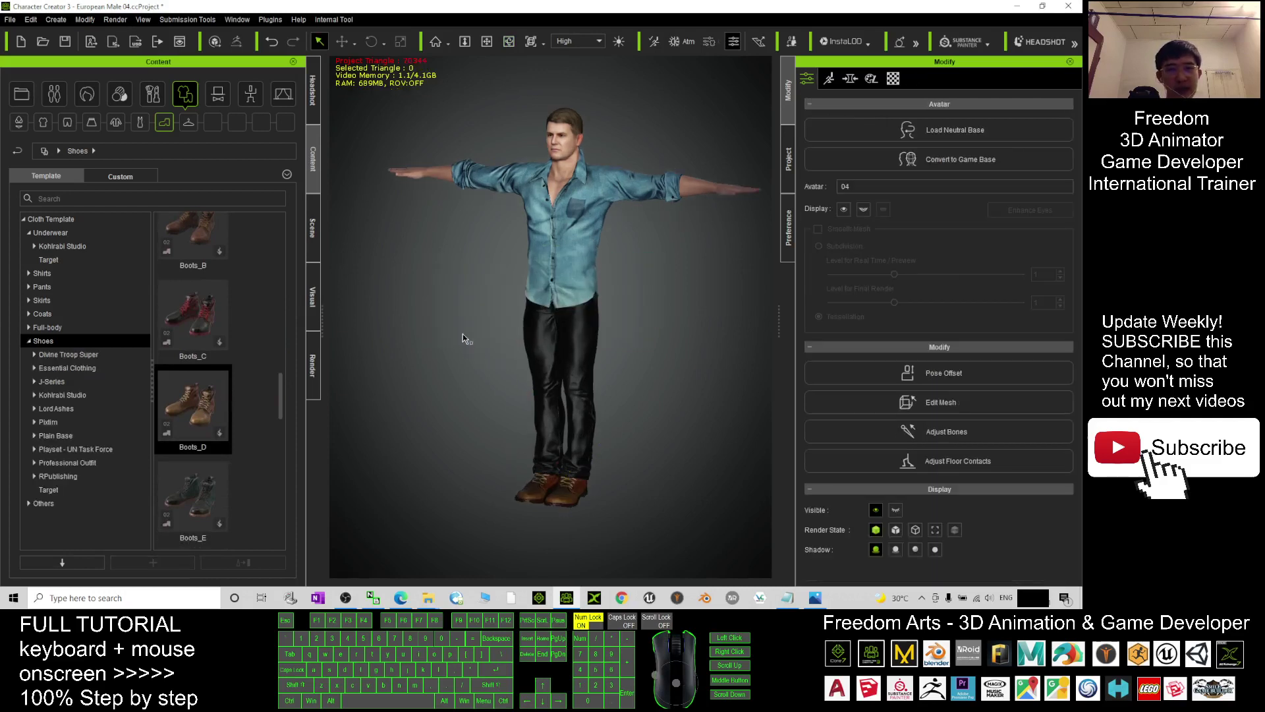
key("c")
left_click_drag(453, 308, 554, 300)
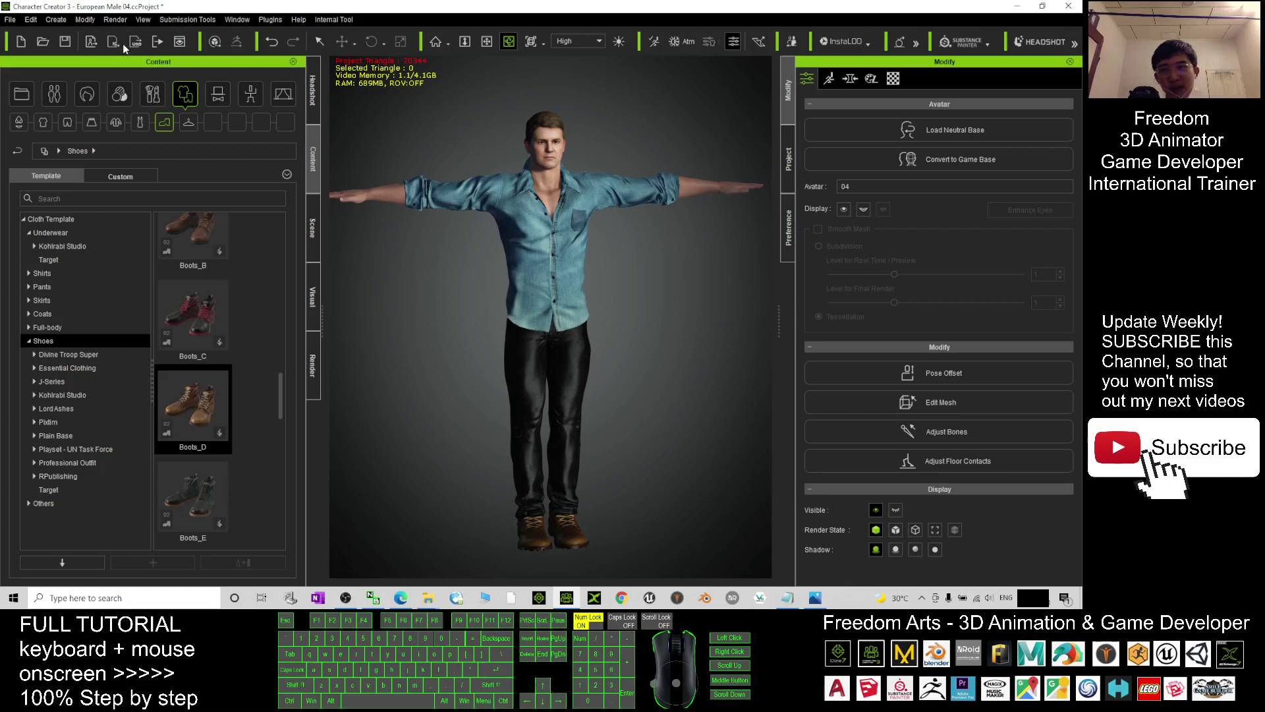
scroll(639, 150, "up", 8)
scroll(639, 149, "up", 3)
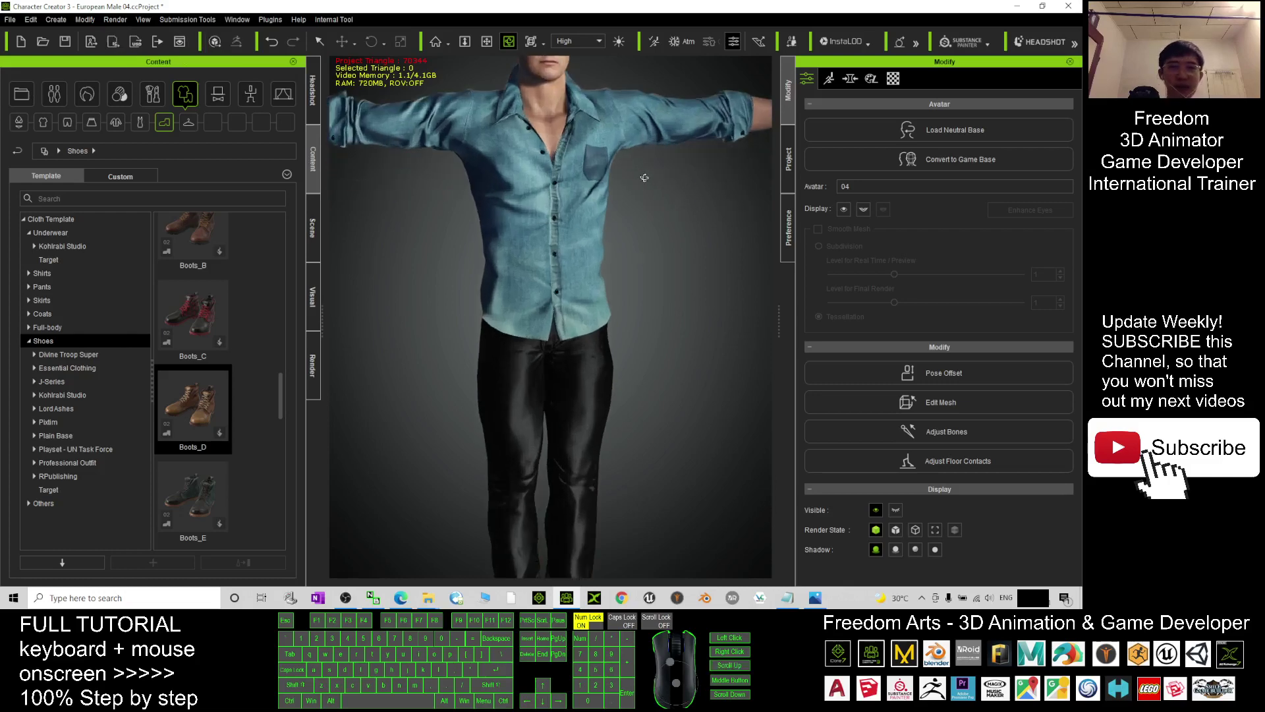
key("x")
left_click_drag(644, 175, 655, 368)
scroll(657, 338, "up", 4)
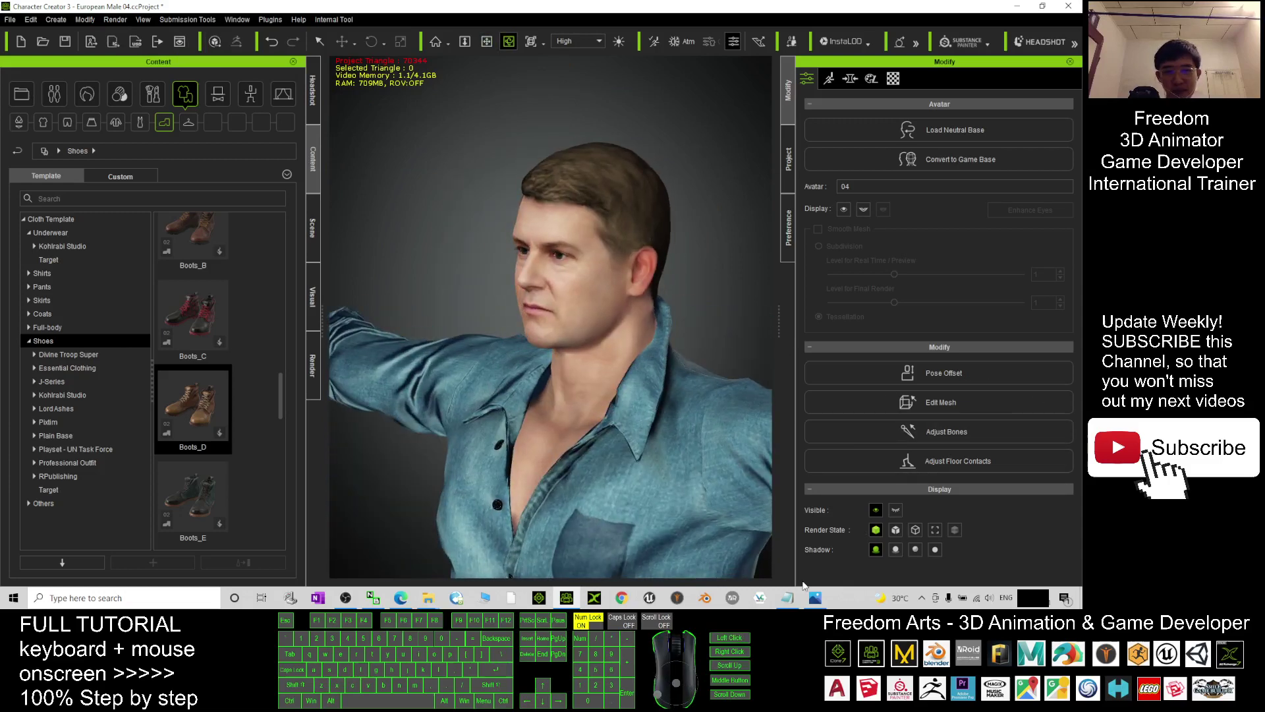
Switch to the cover.jpg image in Photos and examine the five European Male avatar portraits up close
left_click(815, 597)
scroll(455, 205, "up", 3)
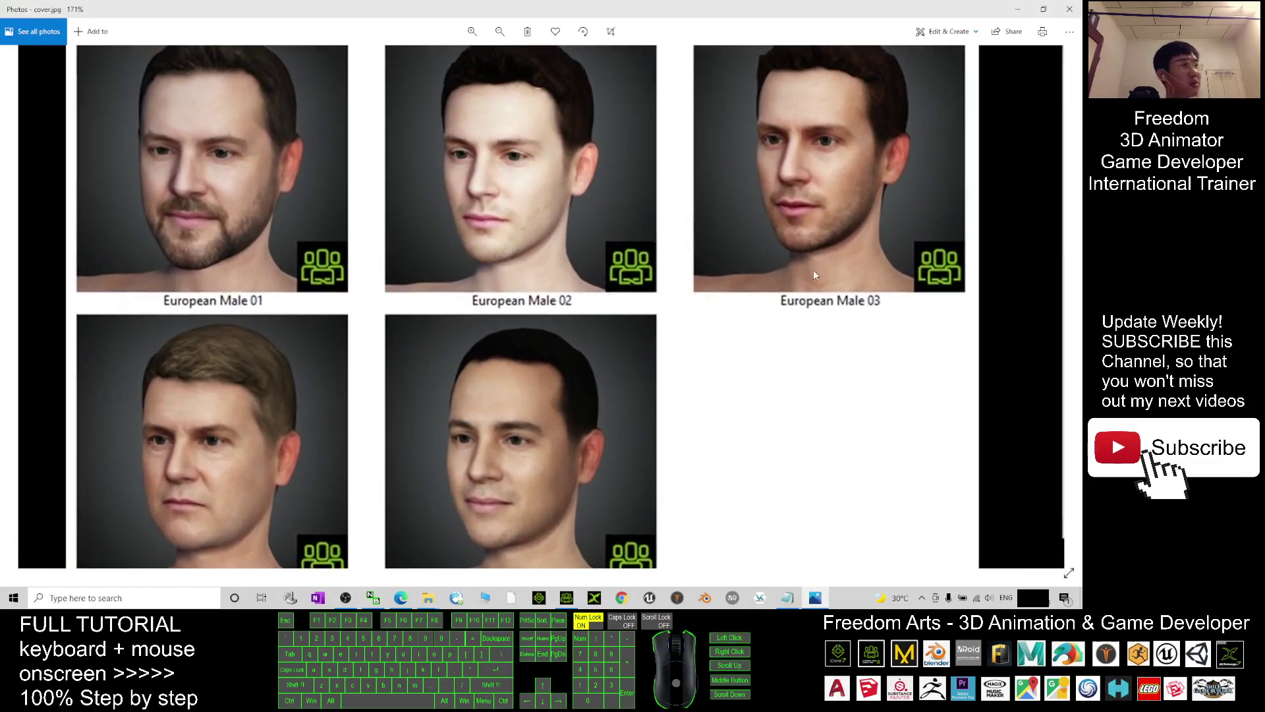
scroll(706, 325, "down", 3)
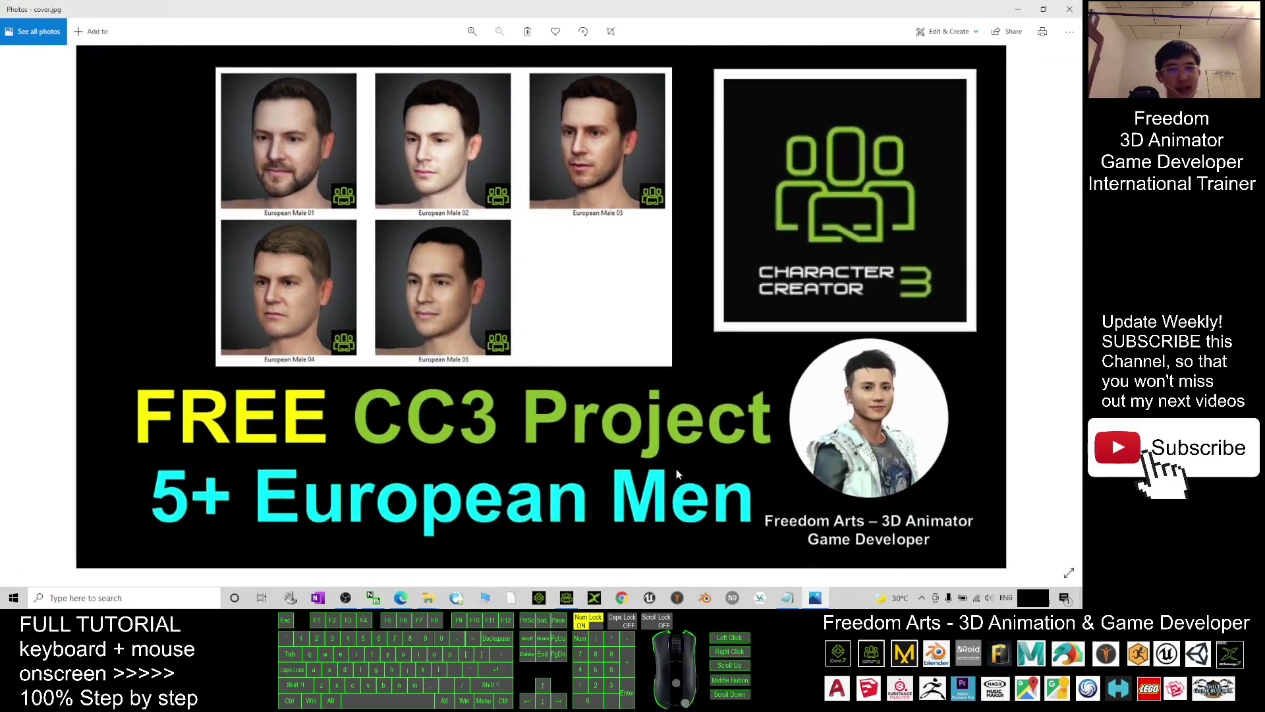
left_click(788, 597)
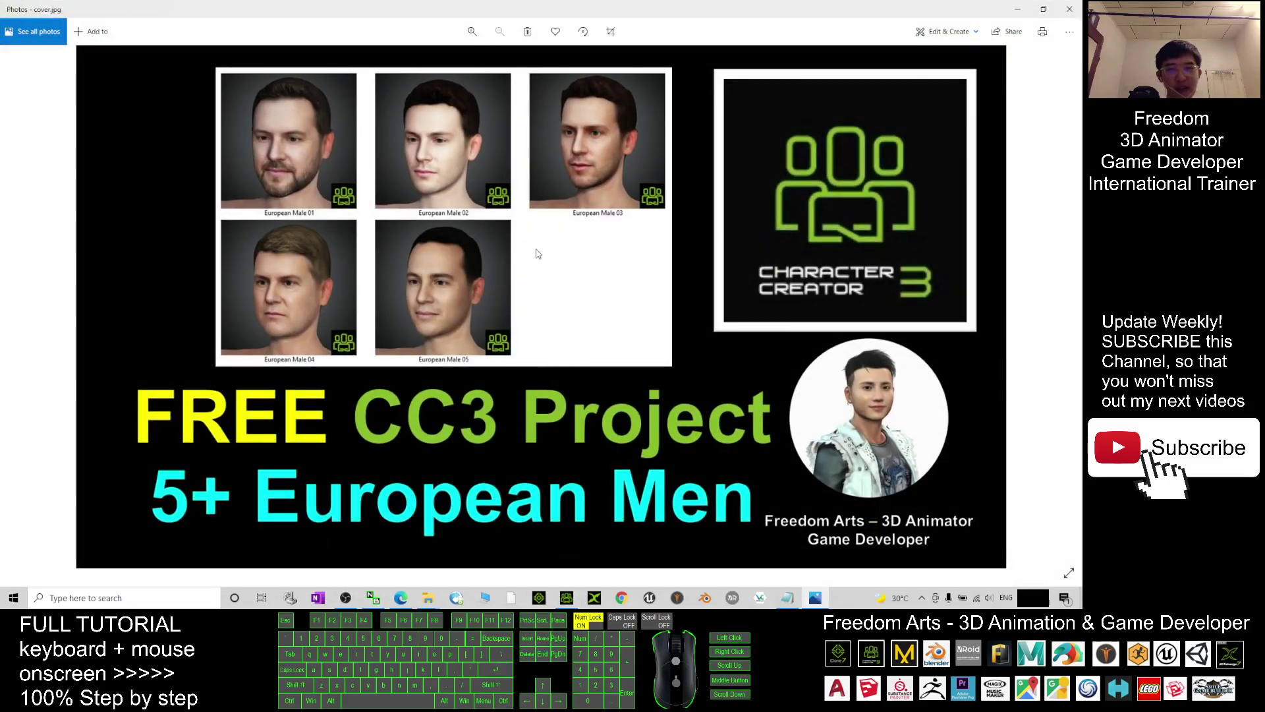
scroll(537, 254, "up", 3)
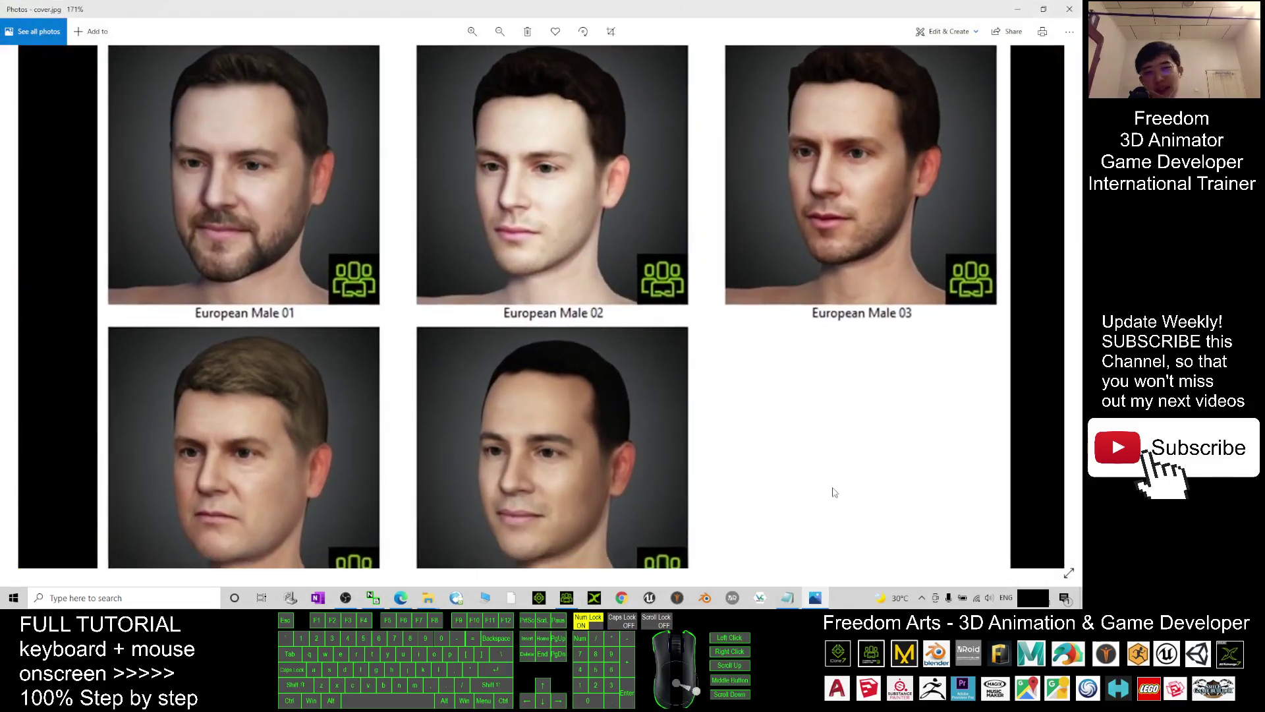
left_click_drag(833, 485, 721, 454)
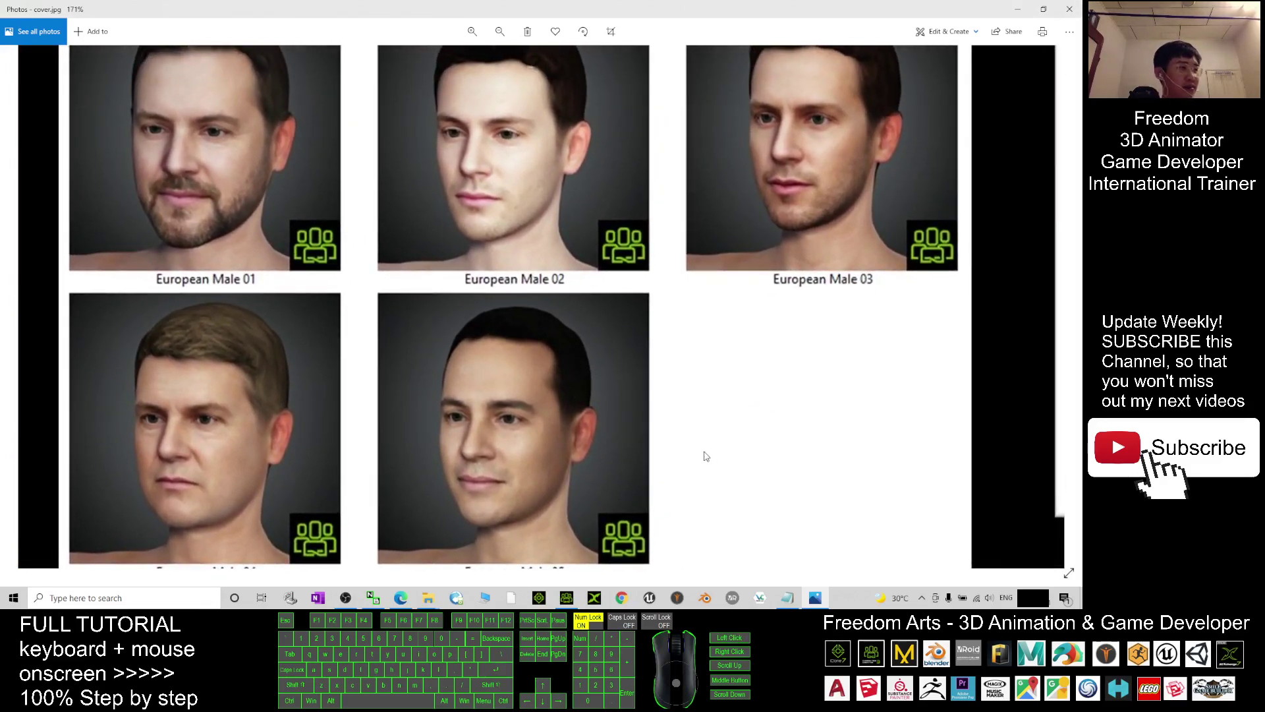
Show the pack's download links in notes.txt, and switch back to Character Creator 3 to view the avatar's face
left_click(788, 598)
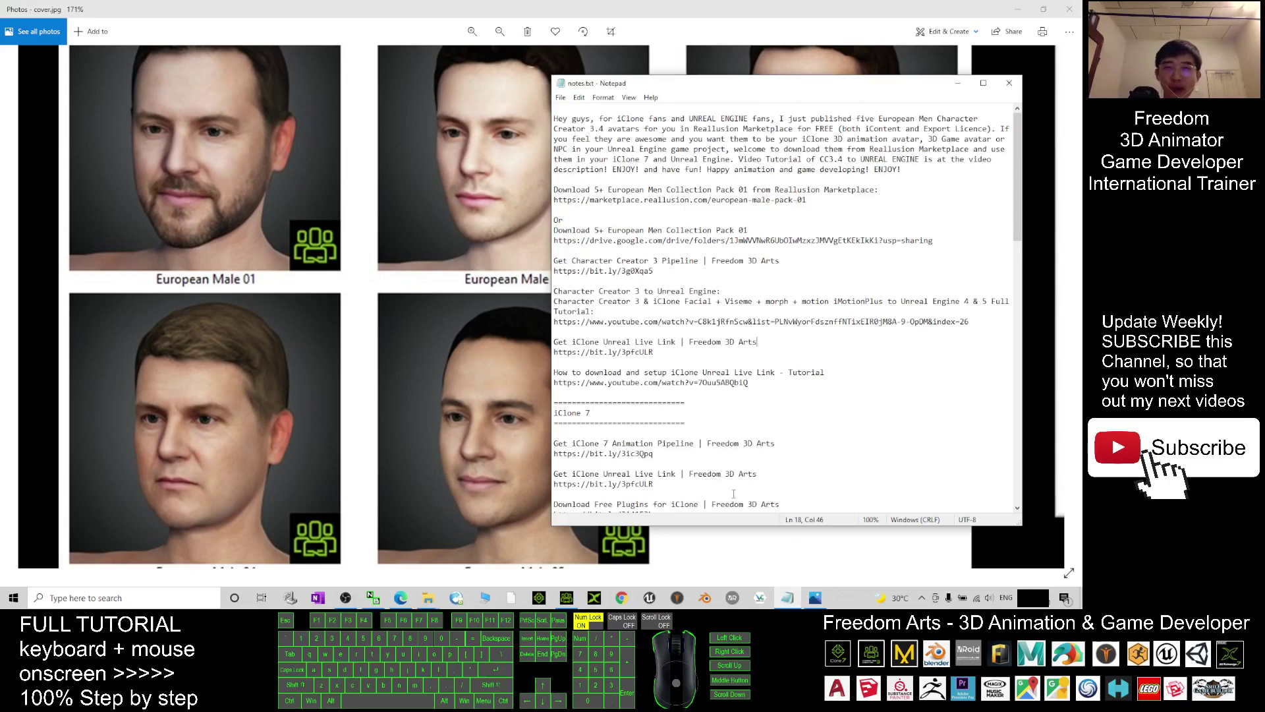
left_click(687, 6)
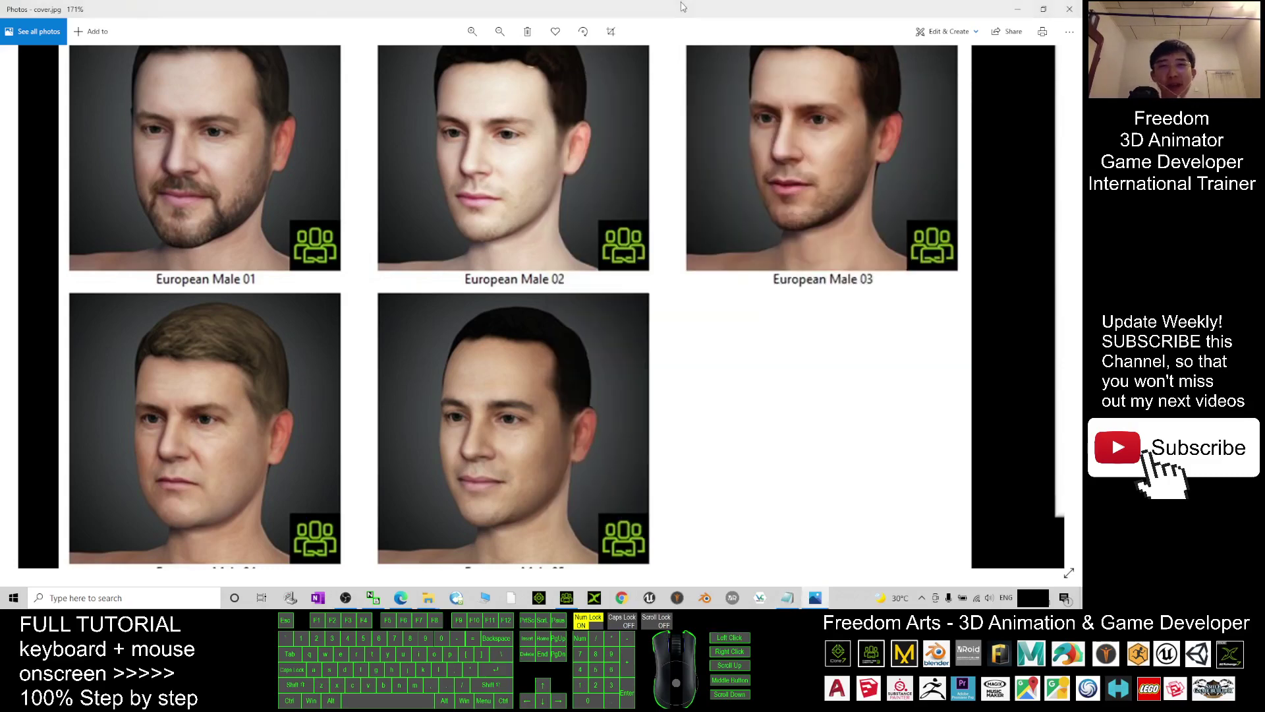
left_click(566, 597)
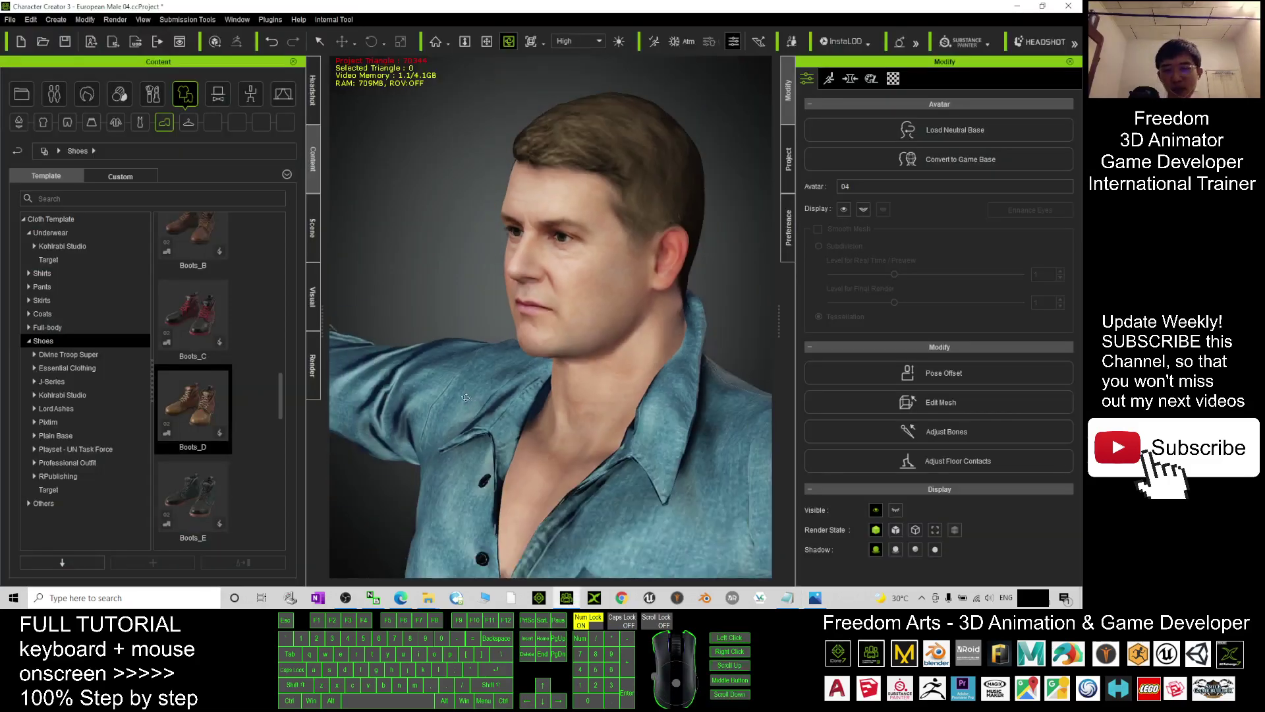
mouse_move(577, 327)
left_mouse_down()
mouse_move(709, 352)
mouse_move(554, 329)
left_mouse_up()
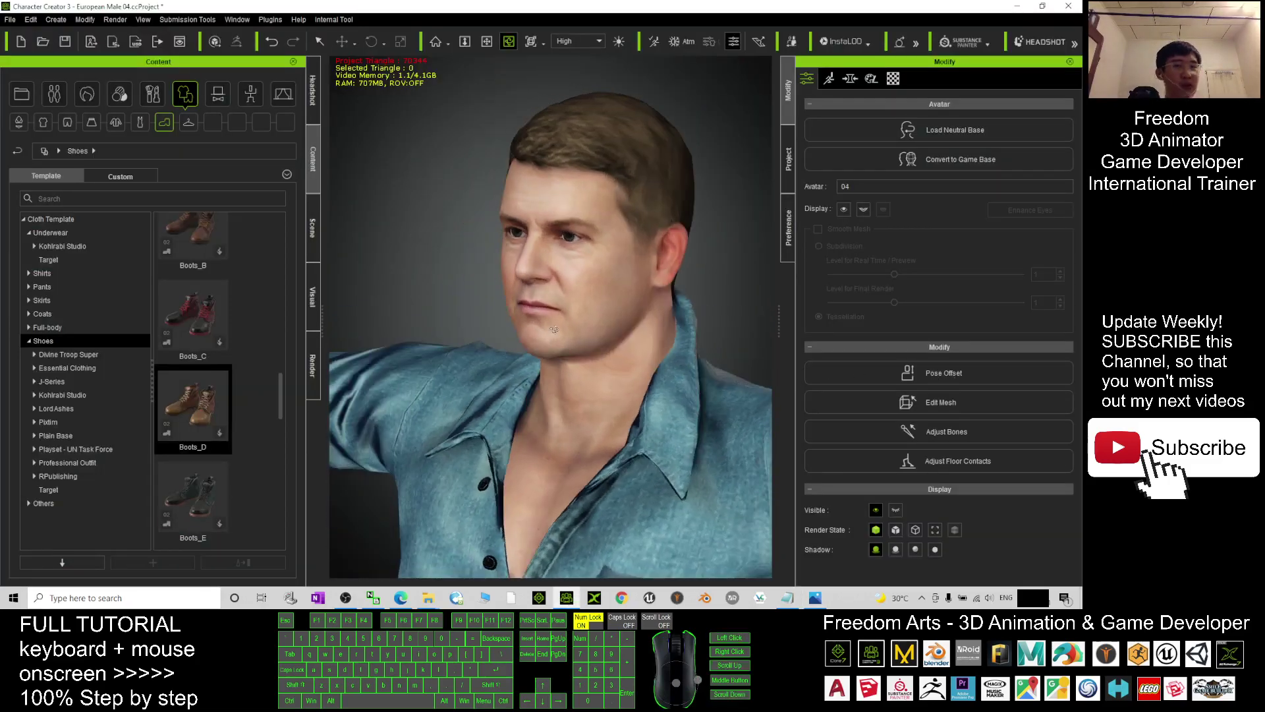